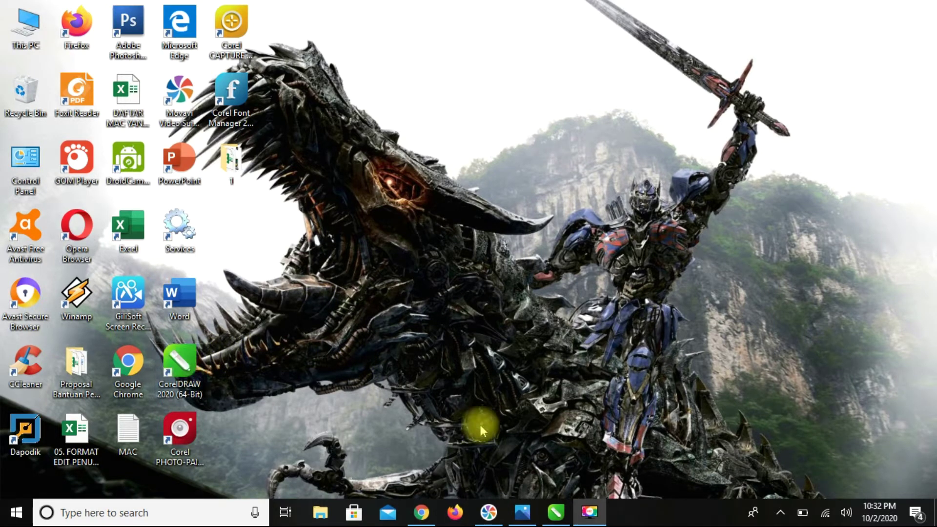
Switch to CorelDRAW and create a new one-page Letter document with the default CMYK, 300 dpi settings
mouse_move(555, 515)
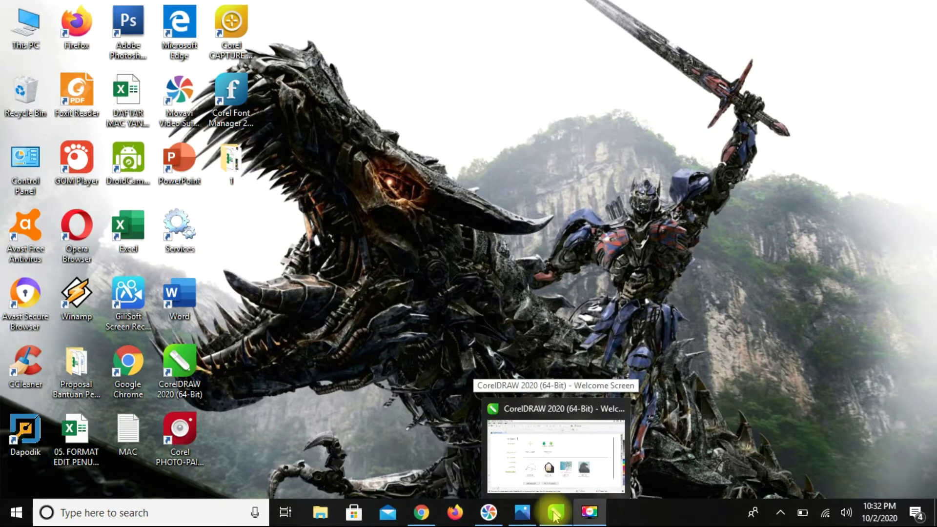
left_click(555, 516)
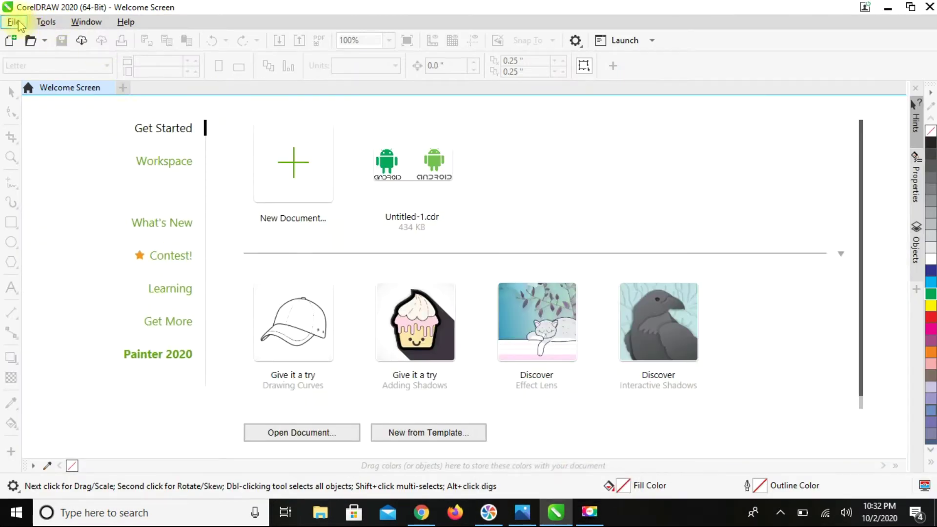
left_click(14, 22)
left_click(22, 40)
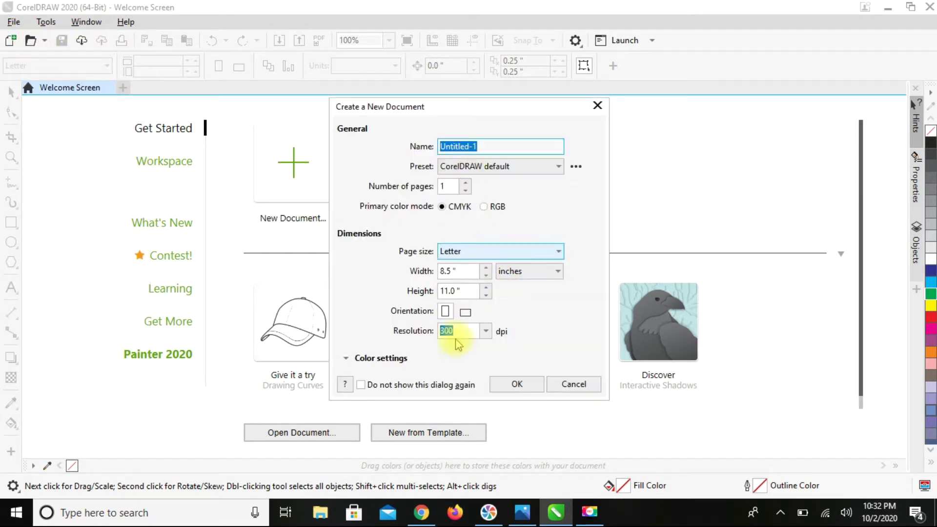
left_click(527, 252)
left_click(522, 286)
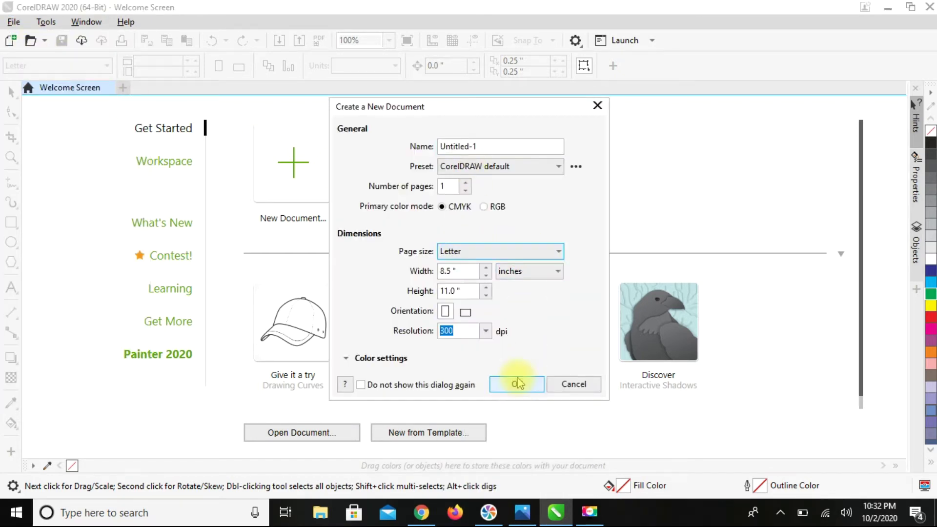
left_click(515, 384)
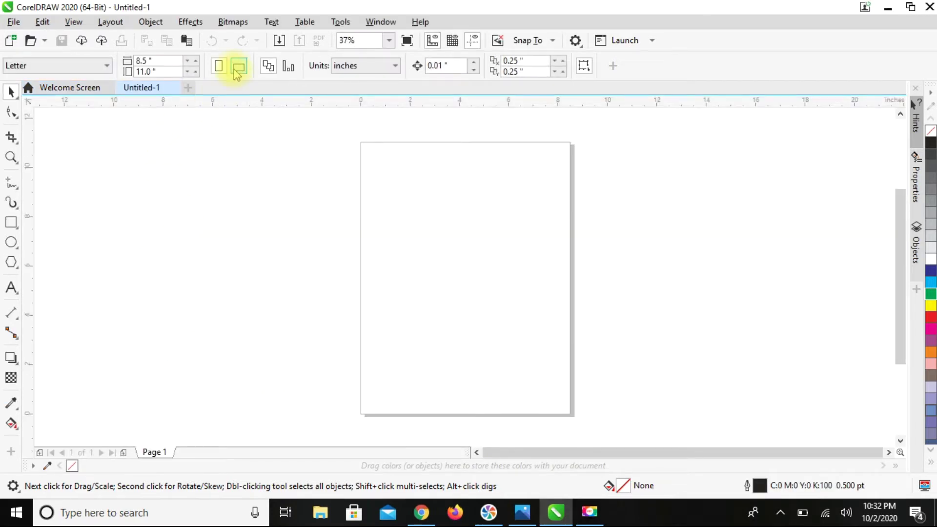
Set the page orientation to landscape and fit the view to the page
left_click(238, 68)
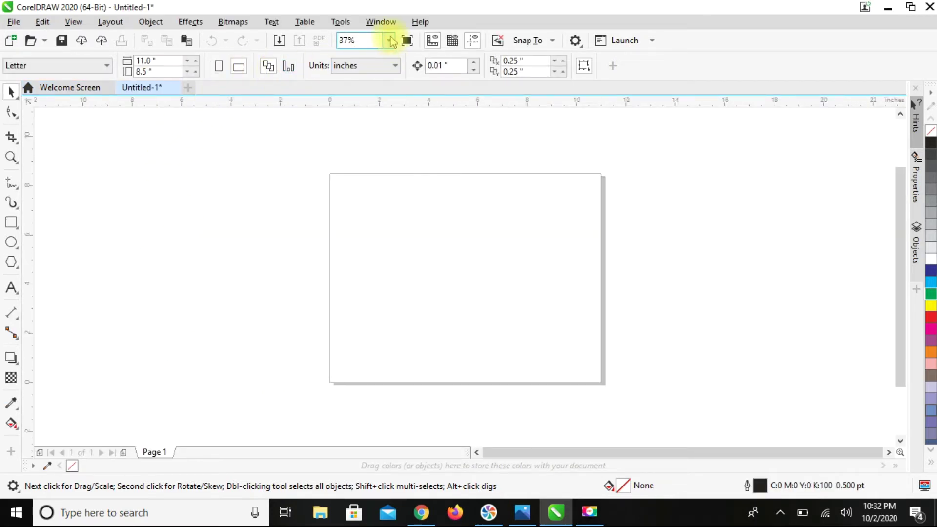
left_click(391, 41)
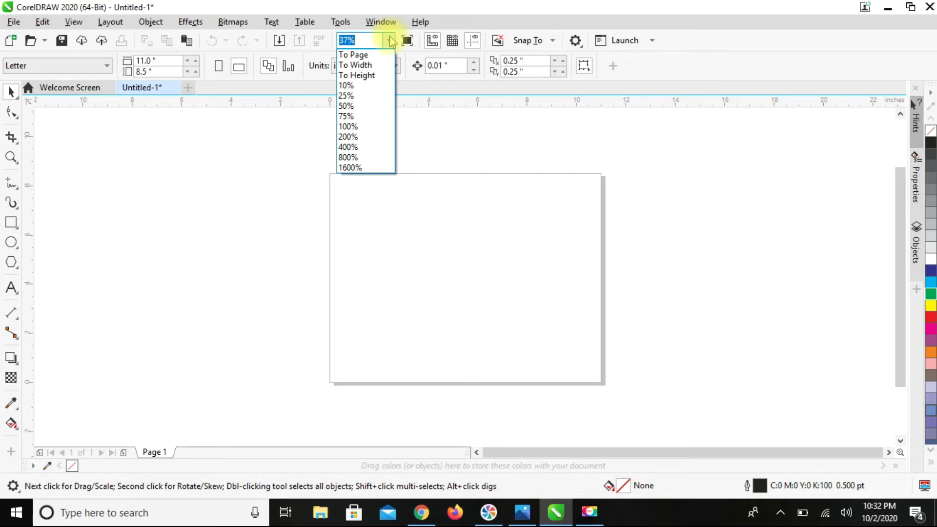
left_click(369, 57)
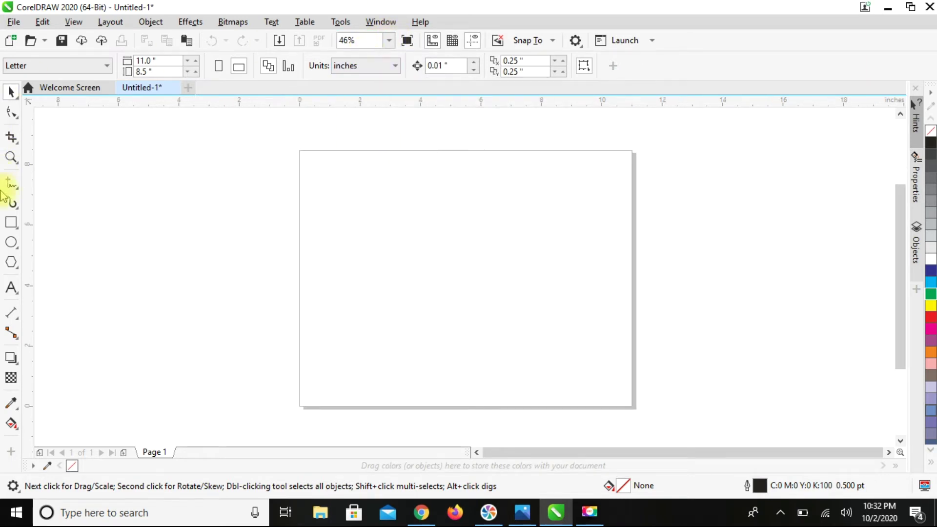
Draw a circle about 3.27 in wide on the upper page and a rectangle about 4.3 by 2.36 in covering its lower part
left_click(11, 243)
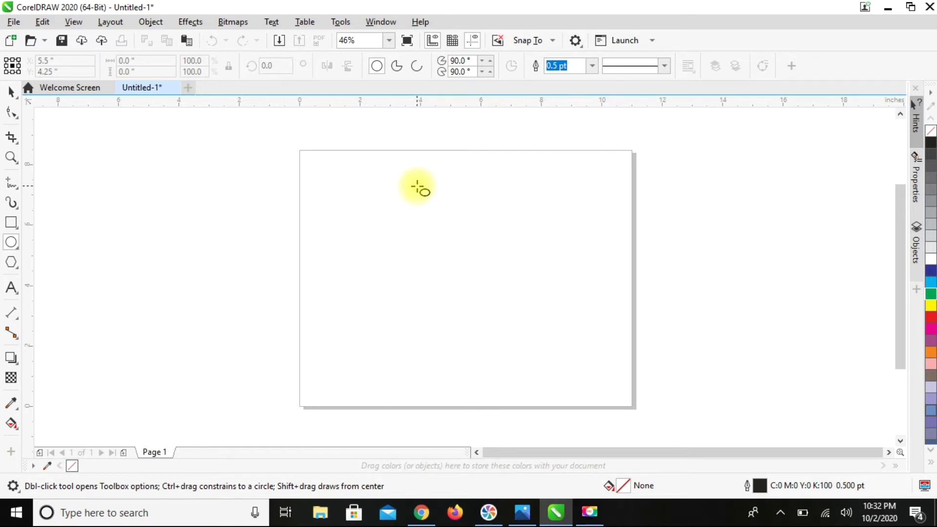
left_click_drag(418, 186, 502, 285)
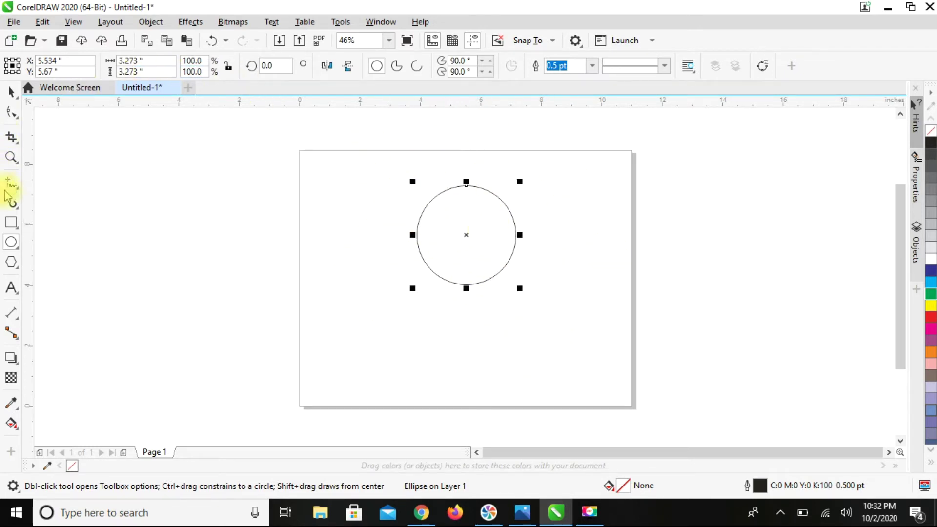
left_click(11, 224)
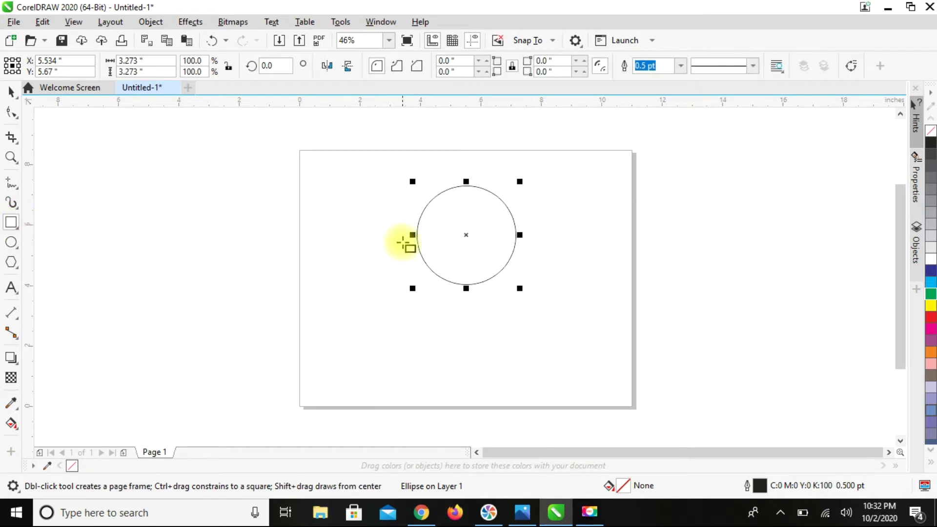
left_click_drag(397, 228, 527, 295)
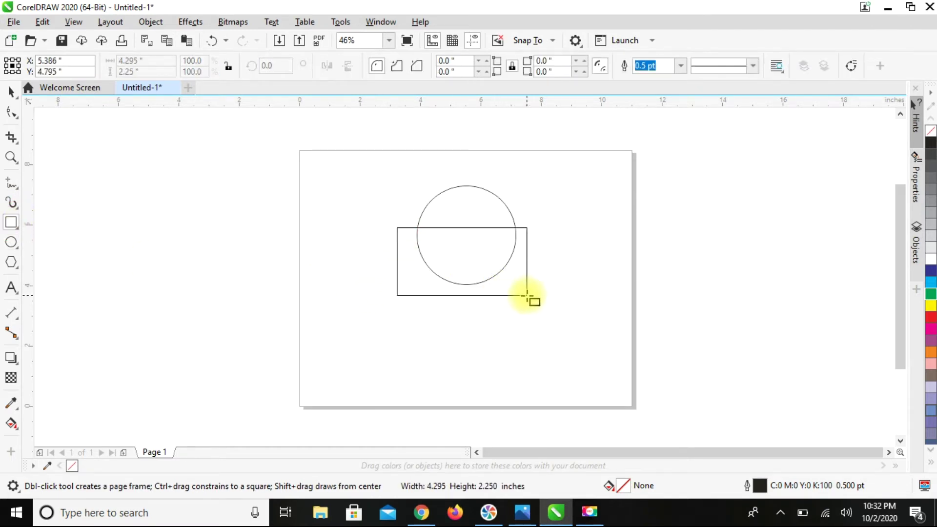
mouse_move(463, 226)
left_mouse_down()
mouse_move(467, 214)
mouse_move(466, 223)
left_mouse_up()
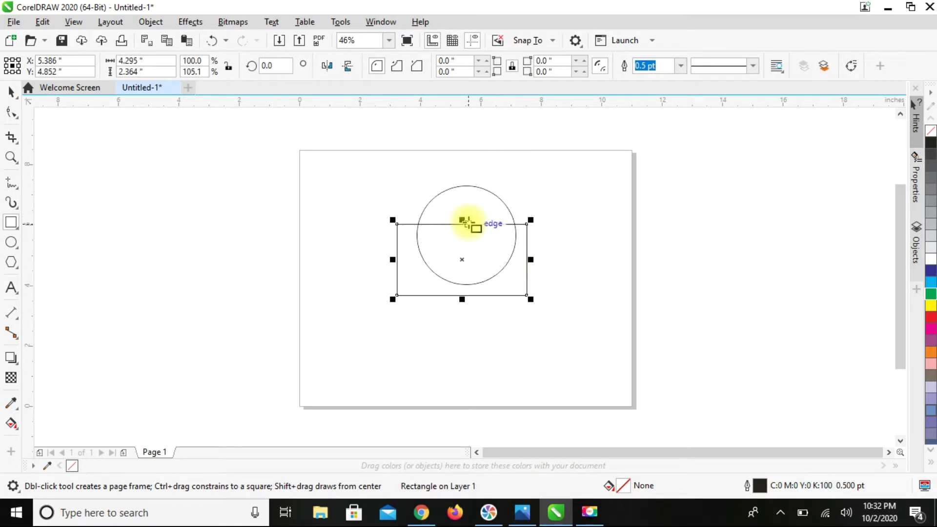
Trim the circle with the overlapping rectangle and delete the rectangle, keeping only the dome-shaped upper part
left_click(10, 90)
left_click_drag(371, 161, 545, 311)
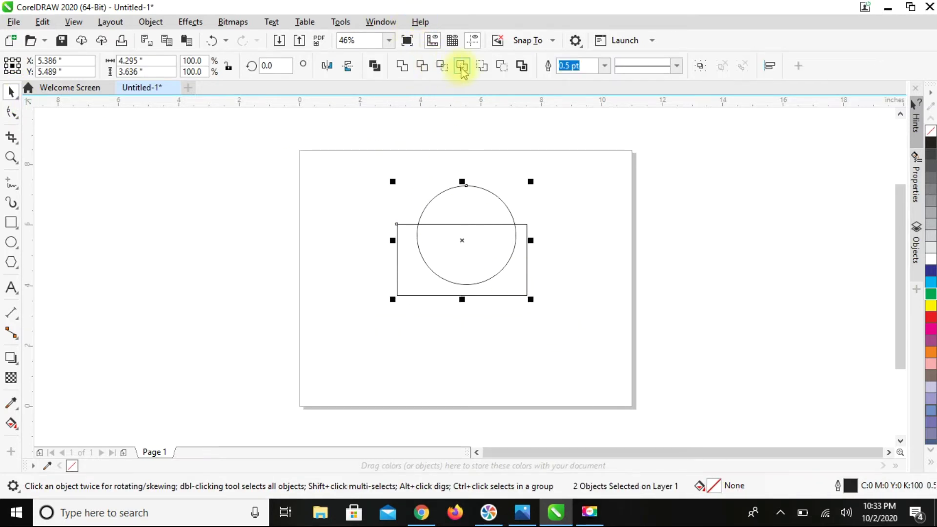
left_click(422, 66)
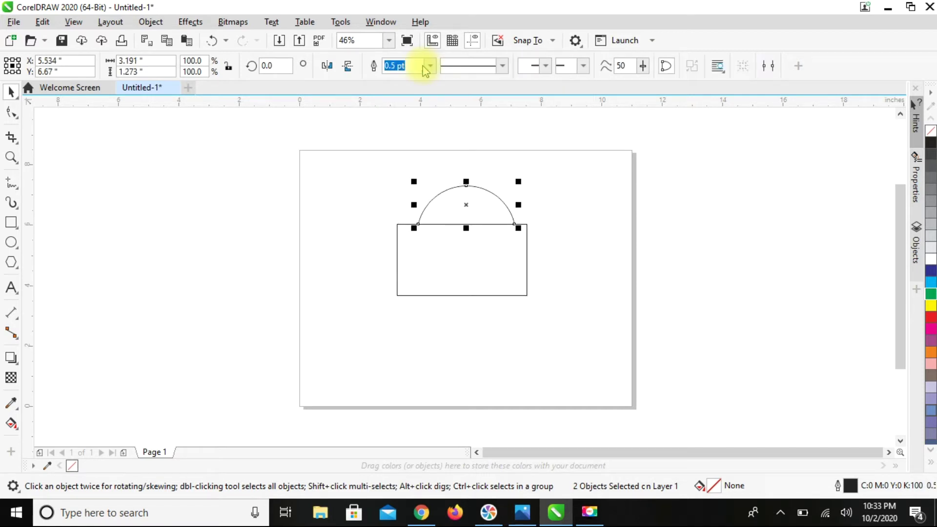
left_click(556, 227)
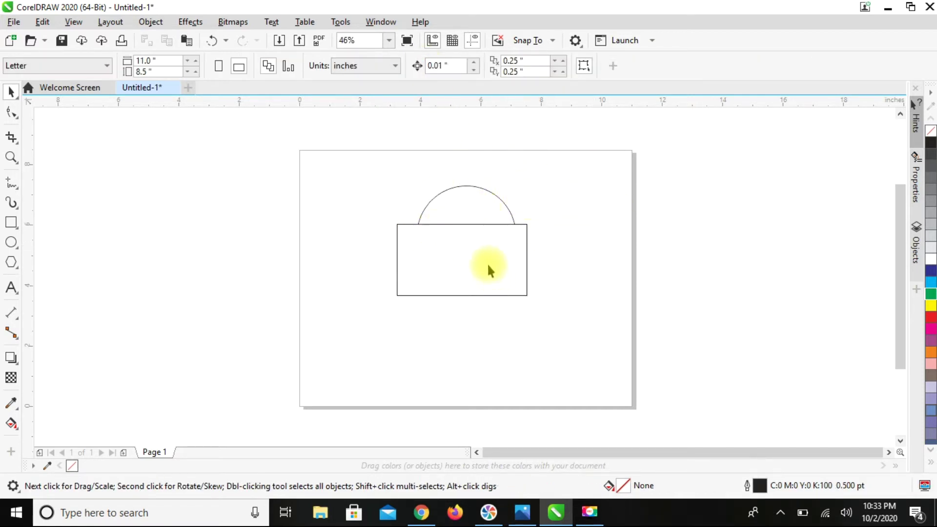
left_click(473, 236)
left_click_drag(473, 237, 478, 309)
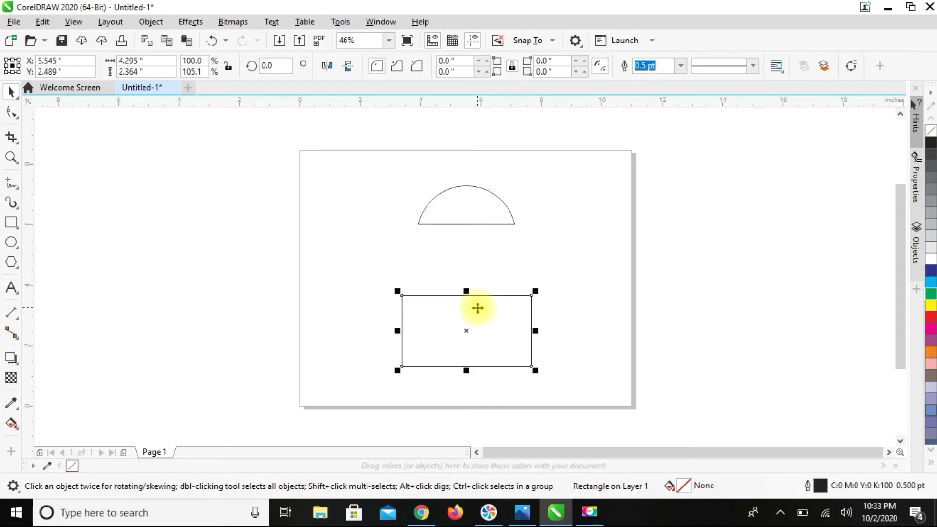
key("Delete")
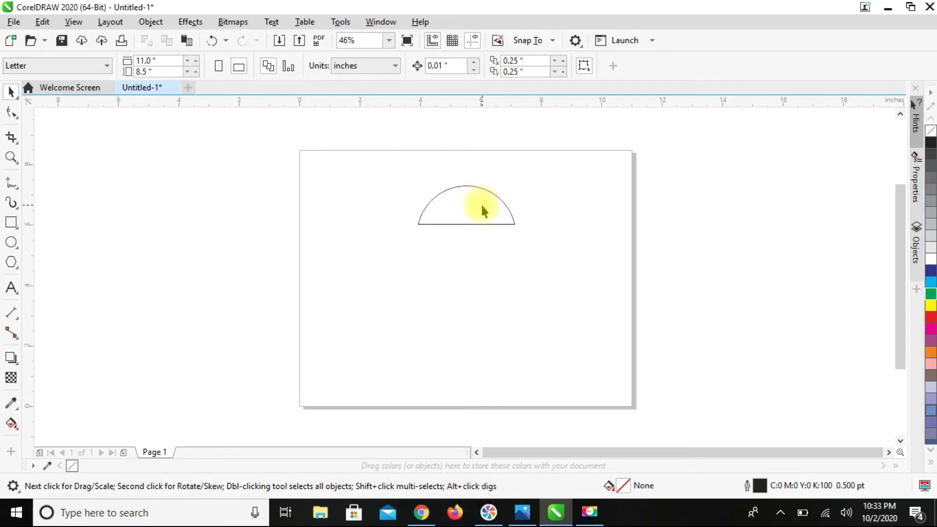
Draw a circle about 0.34 in wide and place it inside the dome's left half as an eye
scroll(484, 211, "up", 3)
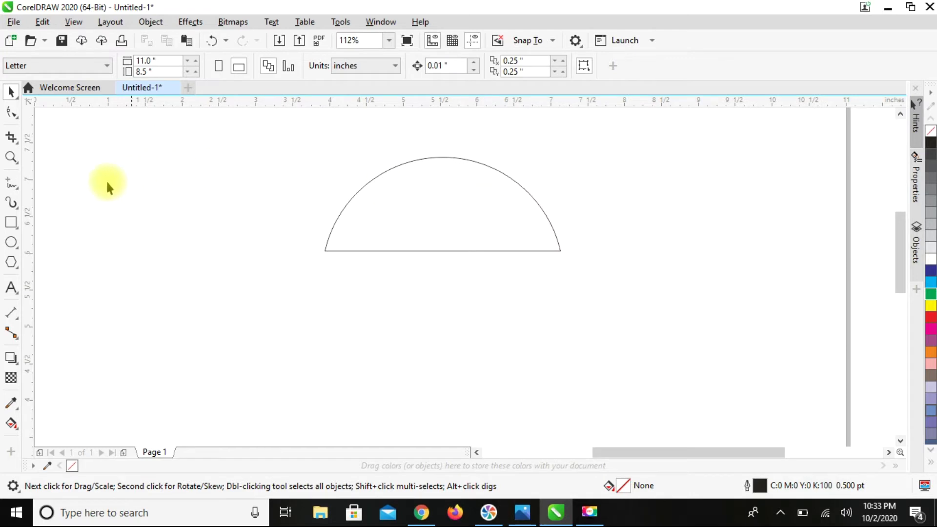
left_click(10, 244)
left_click_drag(214, 201, 239, 226)
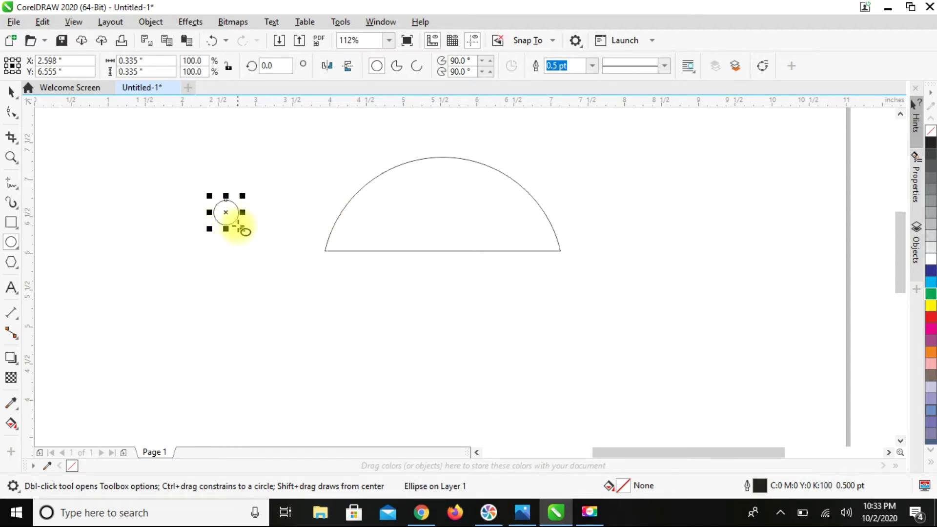
left_click_drag(225, 212, 380, 221)
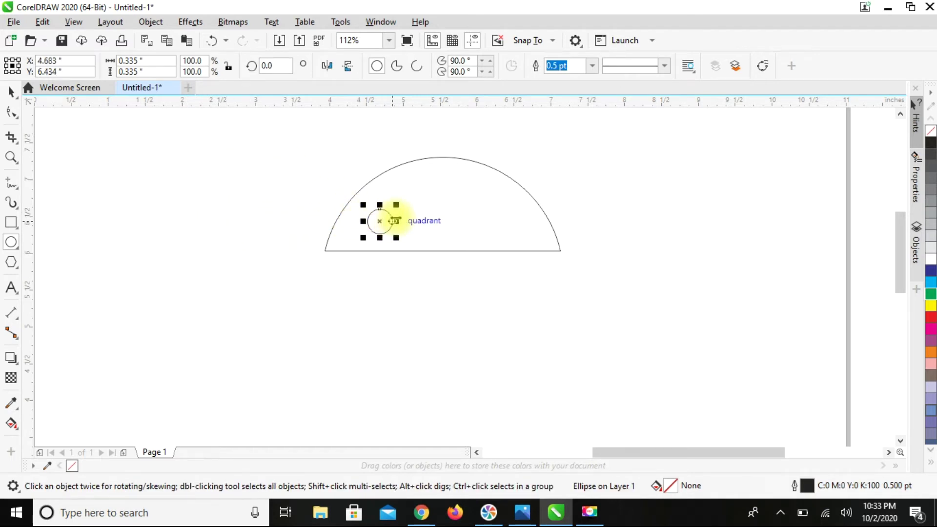
Duplicate the eye circle and place the copy level with it in the dome's right half
key("ctrl+c")
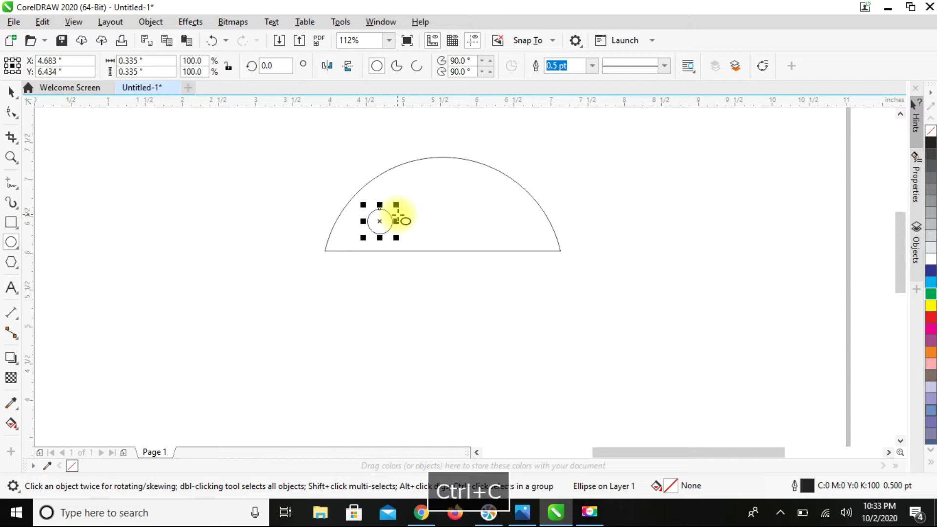
key("ctrl+v")
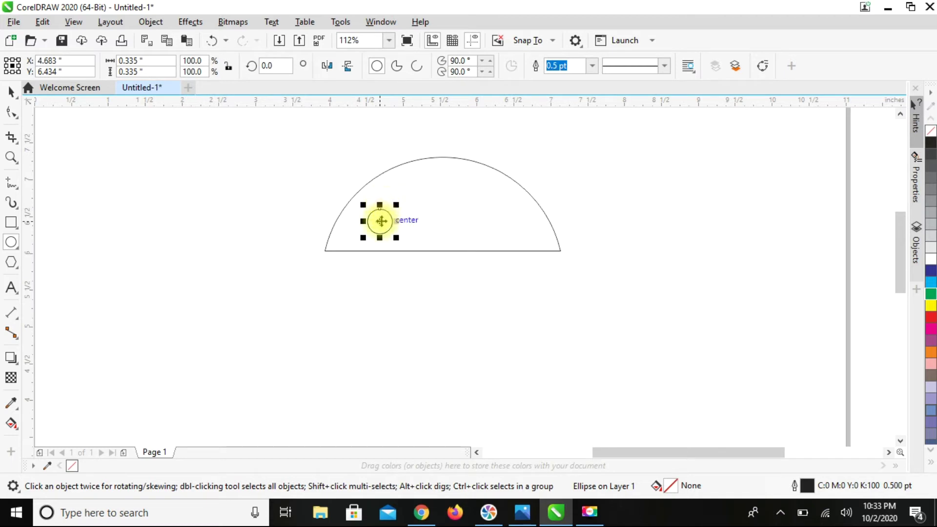
left_click_drag(381, 222, 494, 226)
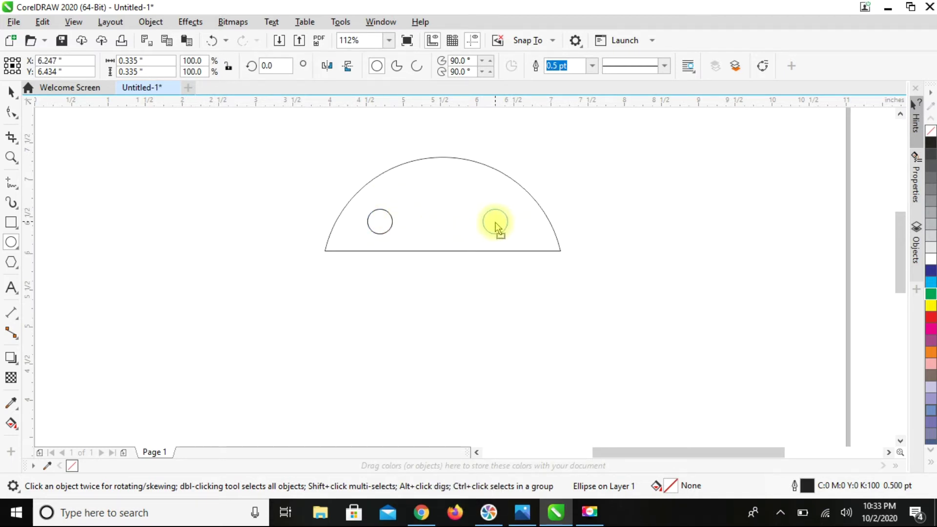
left_click_drag(495, 225, 495, 225)
Select both eye circles and move them up together by about 0.09 in
left_click(504, 307)
left_click_drag(526, 273, 351, 200)
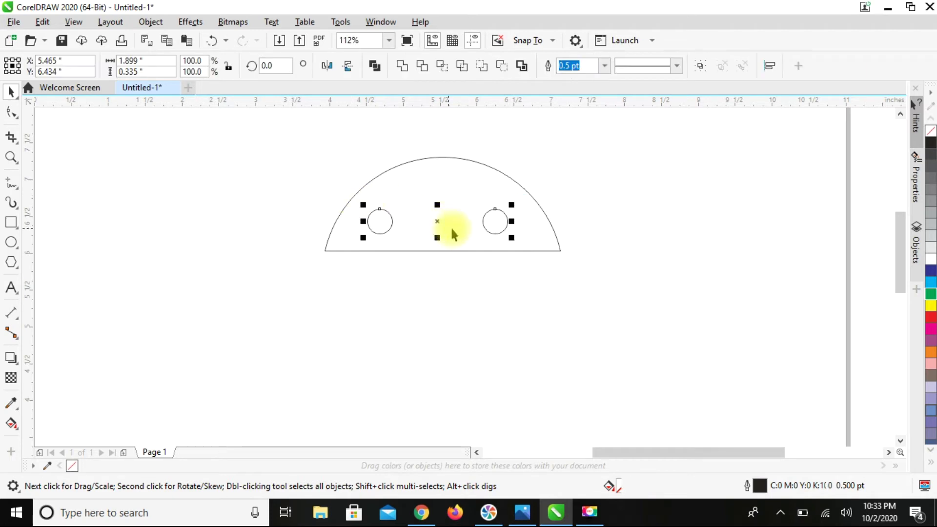
left_click_drag(498, 215, 492, 209)
key("Up")
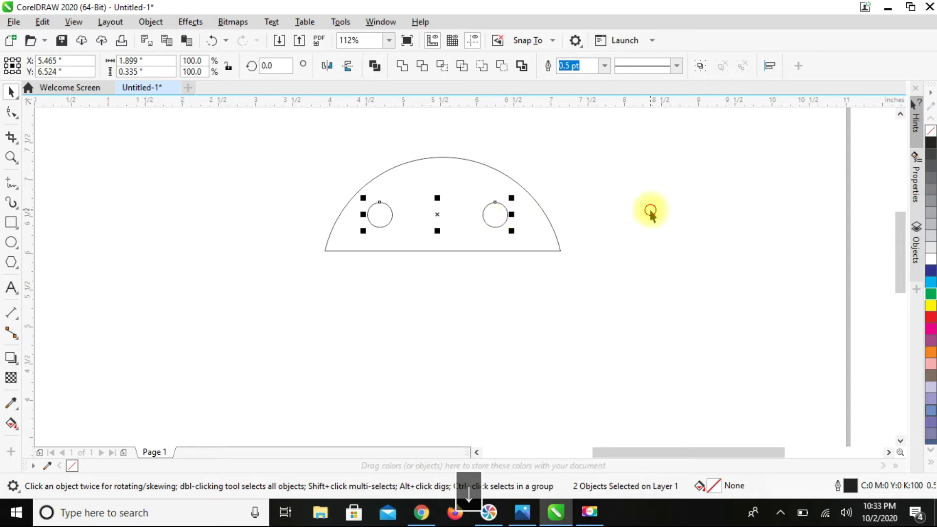
left_click(651, 212)
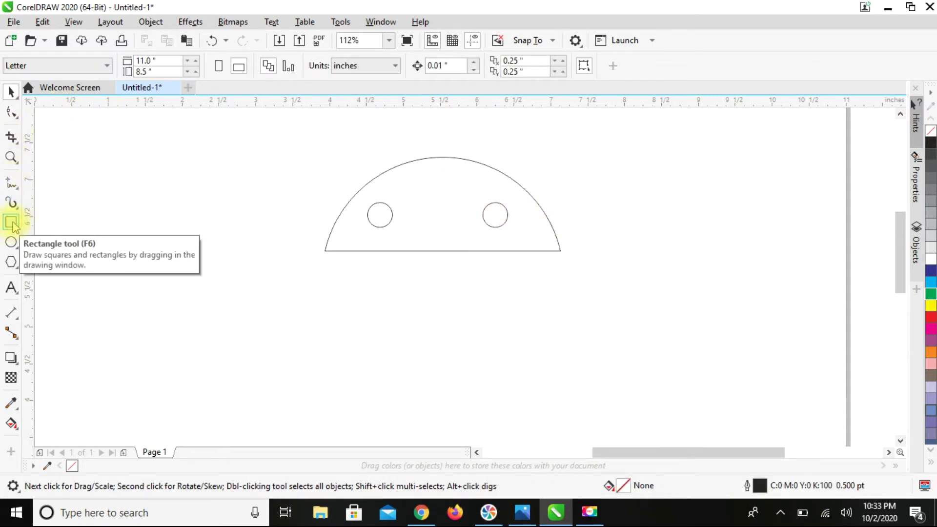
Draw an upright rectangle about 0.47 by 1.33 in beside the dome and round its corners fully to about 0.23 in
left_click(12, 223)
left_click_drag(180, 173, 214, 270)
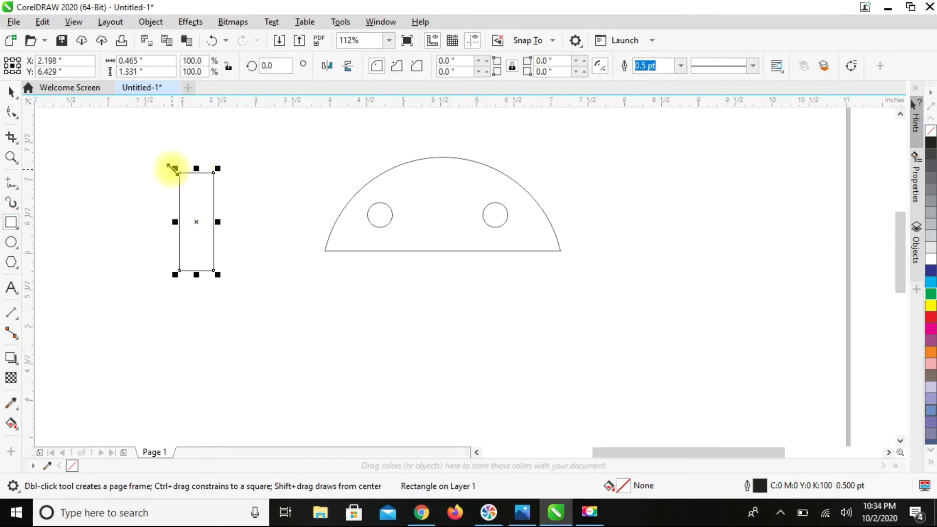
left_click(11, 113)
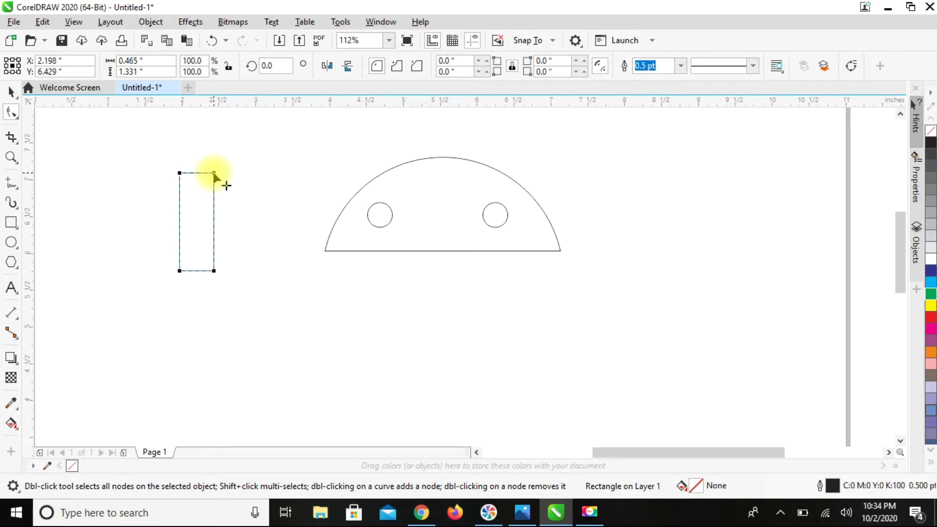
left_click_drag(214, 174, 194, 209)
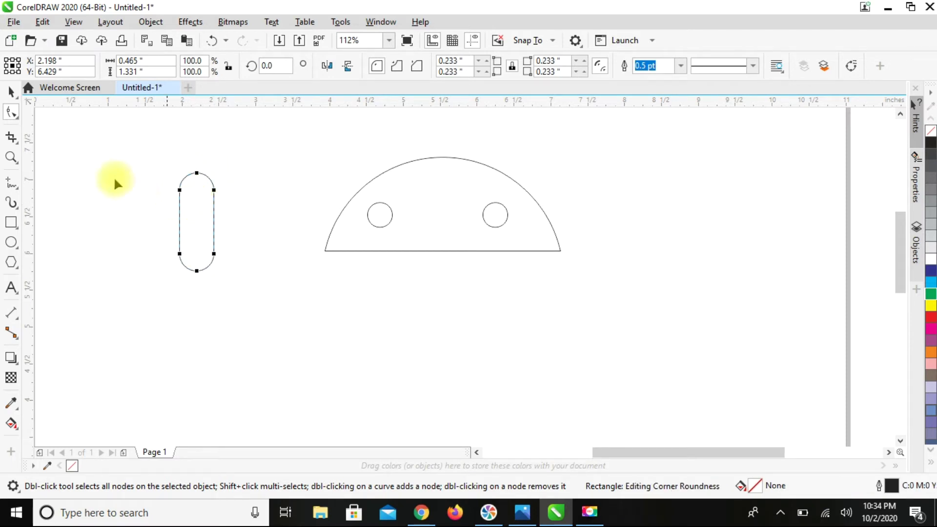
Resize the rounded rectangle to a slim bar about 0.14 in wide and 0.94 in tall
left_click(11, 92)
left_click_drag(218, 222, 190, 221)
left_click_drag(184, 270, 185, 242)
left_click(218, 204)
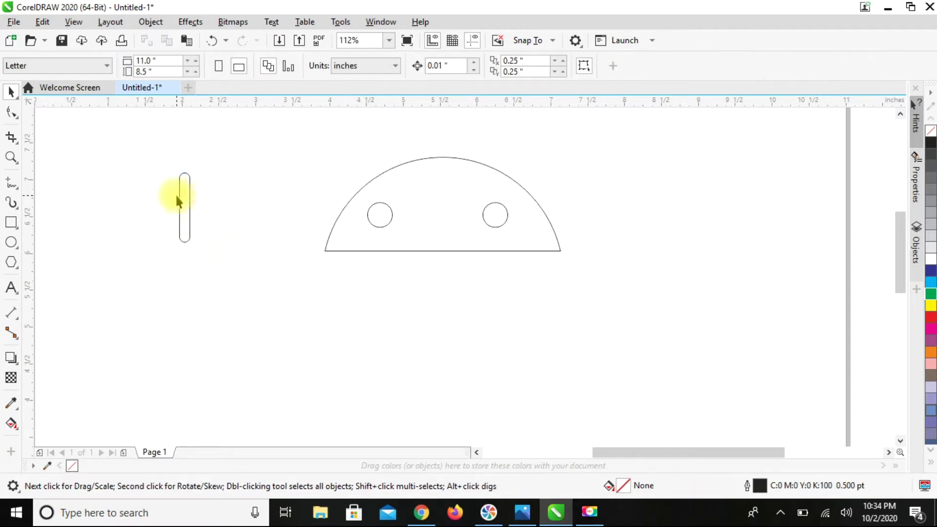
Rotate the slim rounded bar counterclockwise by about 38 degrees
left_click(185, 200)
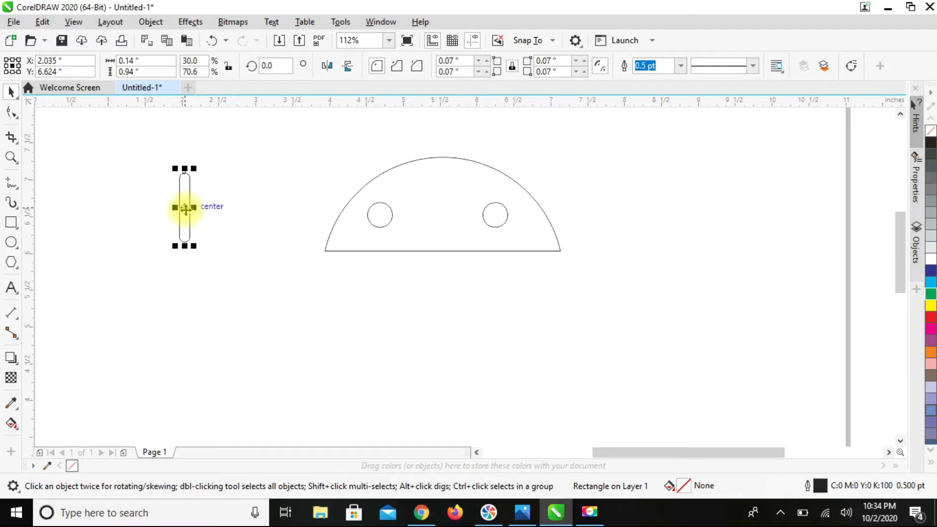
scroll(204, 207, "up", 3)
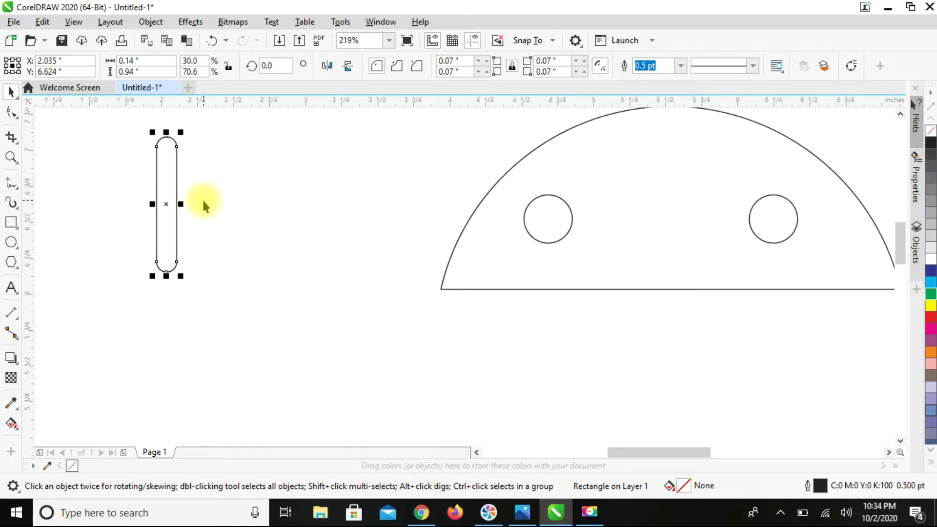
left_click(165, 204)
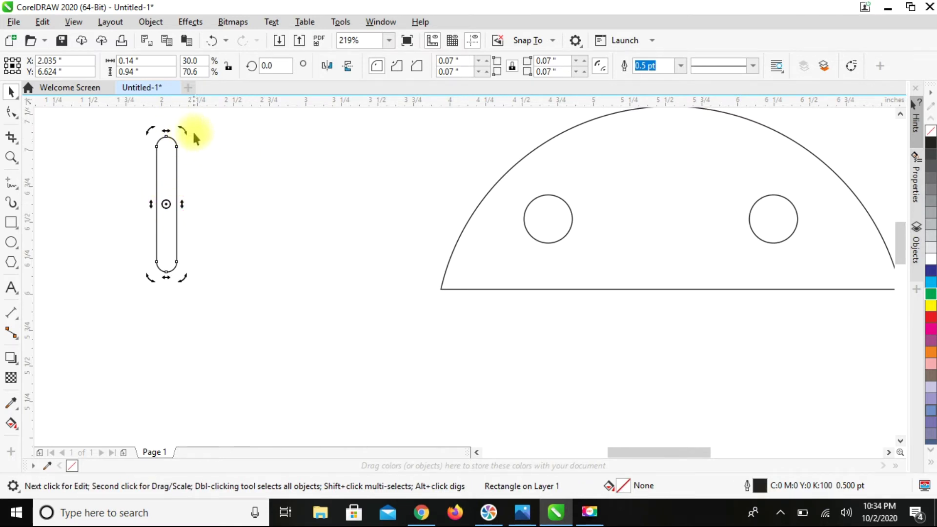
left_click_drag(184, 130, 129, 132)
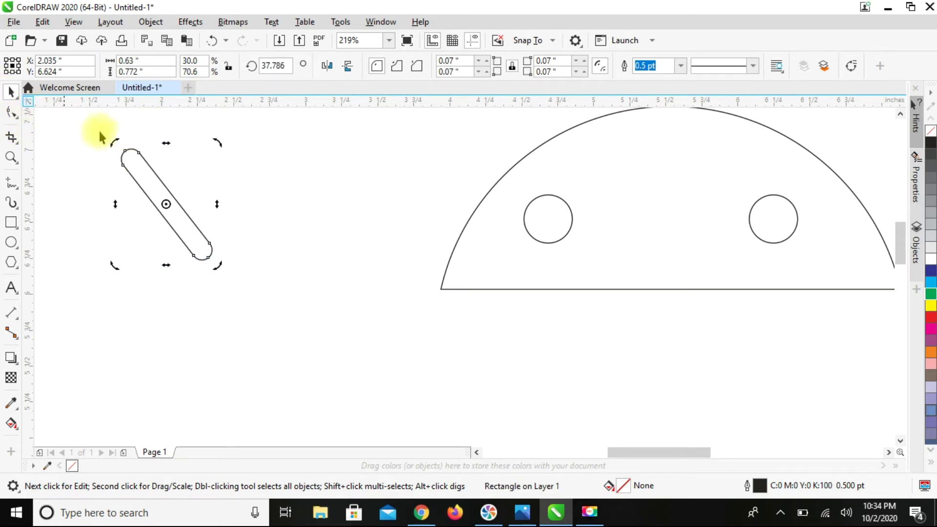
left_click(192, 204)
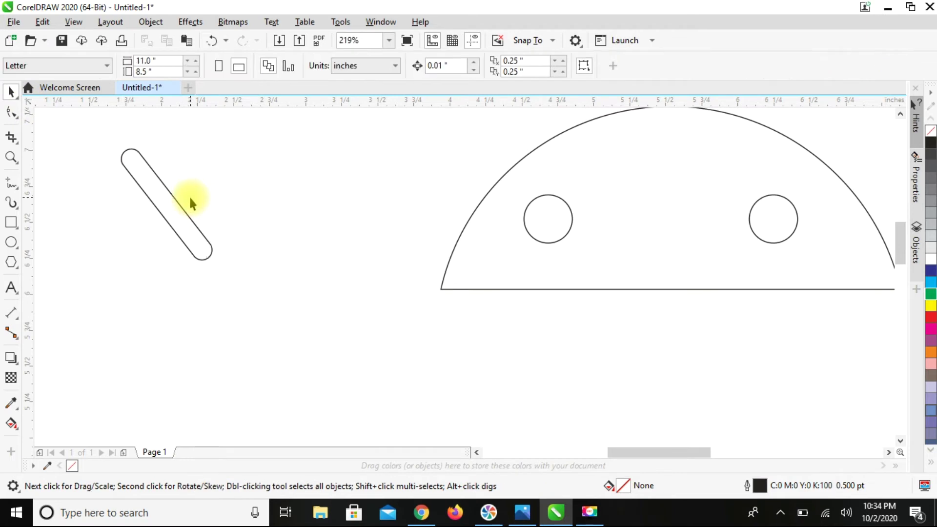
key("ctrl+c")
key("ctrl+v")
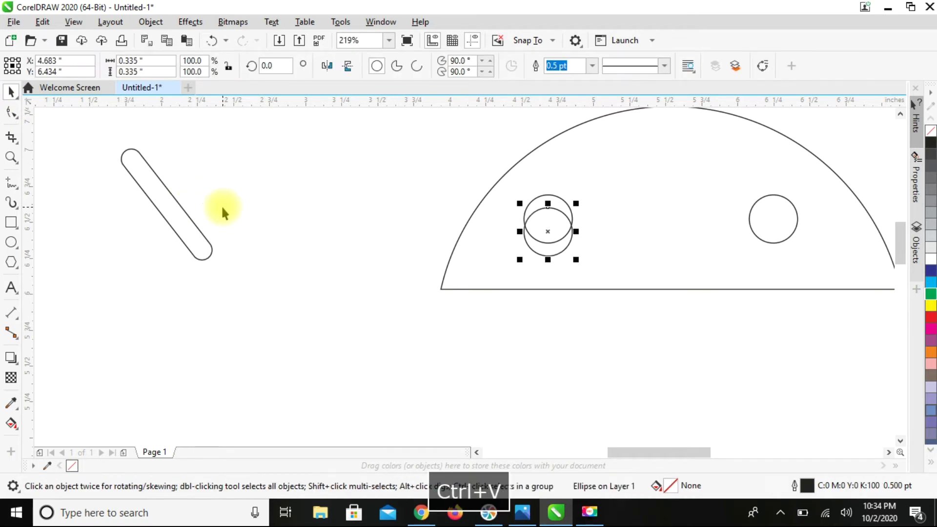
key("ctrl+z")
Duplicate the slanted bar in place and rotate the copy clockwise by about 71 degrees so the two bars cross
left_click(185, 213)
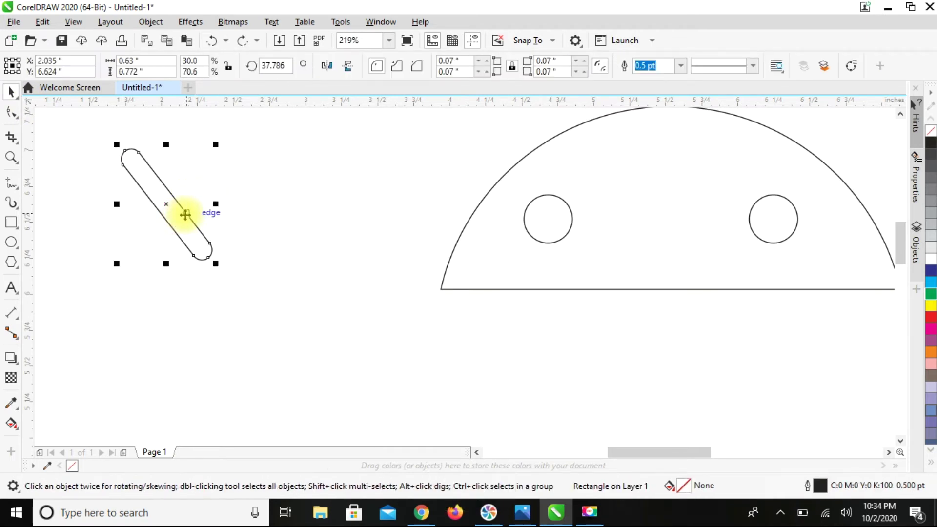
key("ctrl+c")
key("ctrl+v")
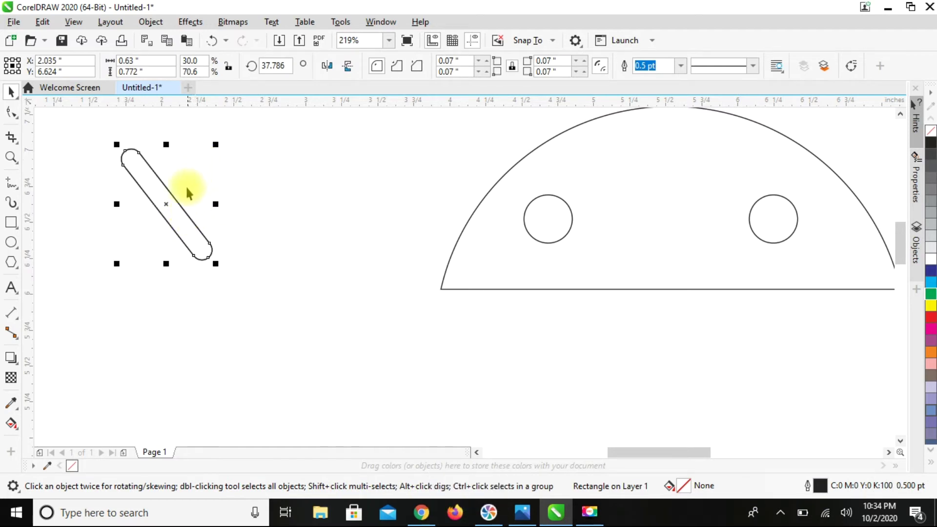
left_click(165, 204)
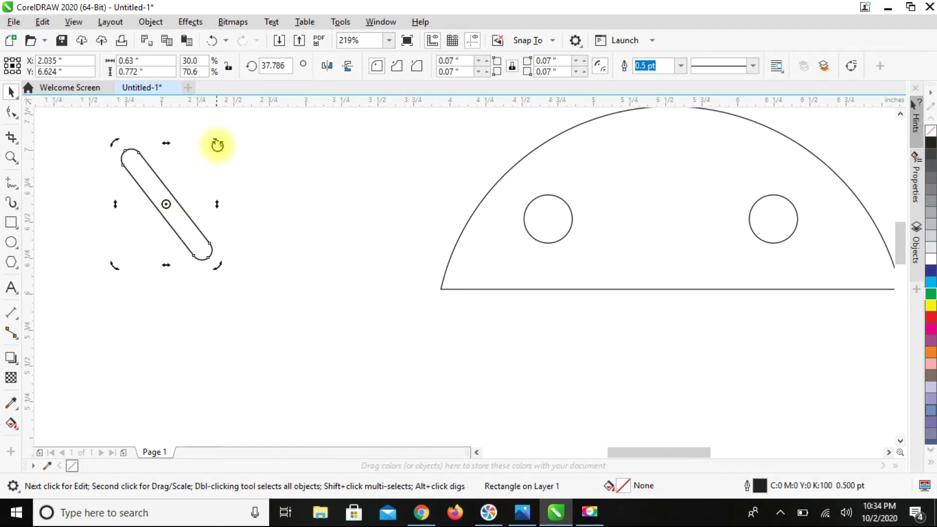
left_click_drag(216, 142, 294, 253)
left_click(313, 213)
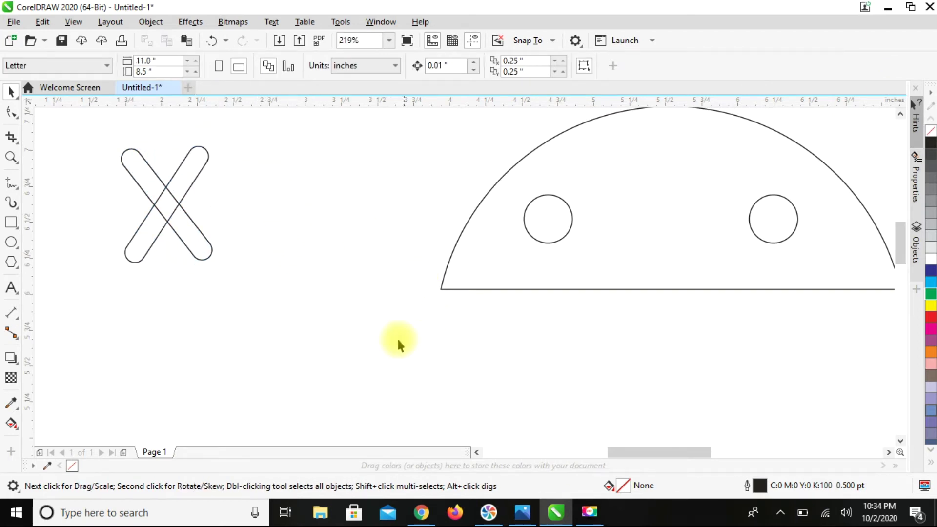
Move the two slanted bars onto opposite sides of the dome's upper edge as antennae
scroll(449, 311, "down", 3)
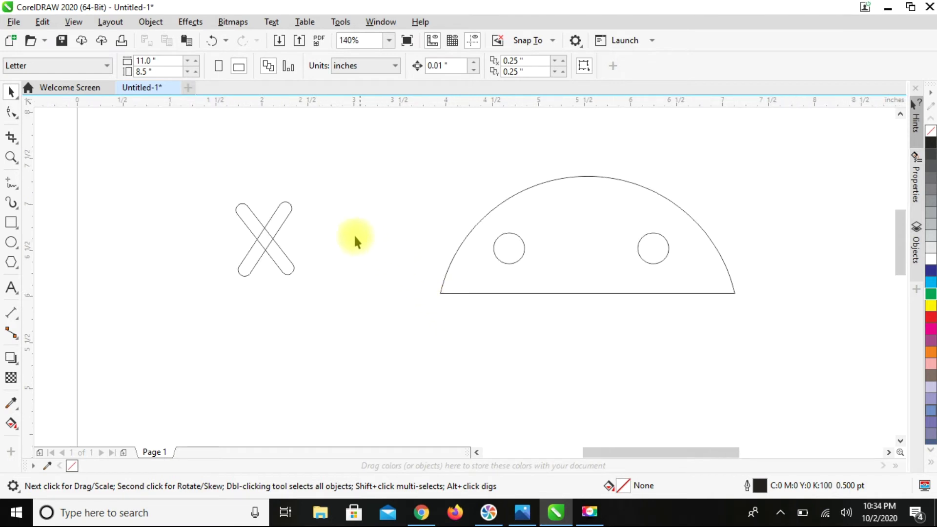
left_click_drag(273, 242, 498, 208)
left_click_drag(276, 225, 674, 177)
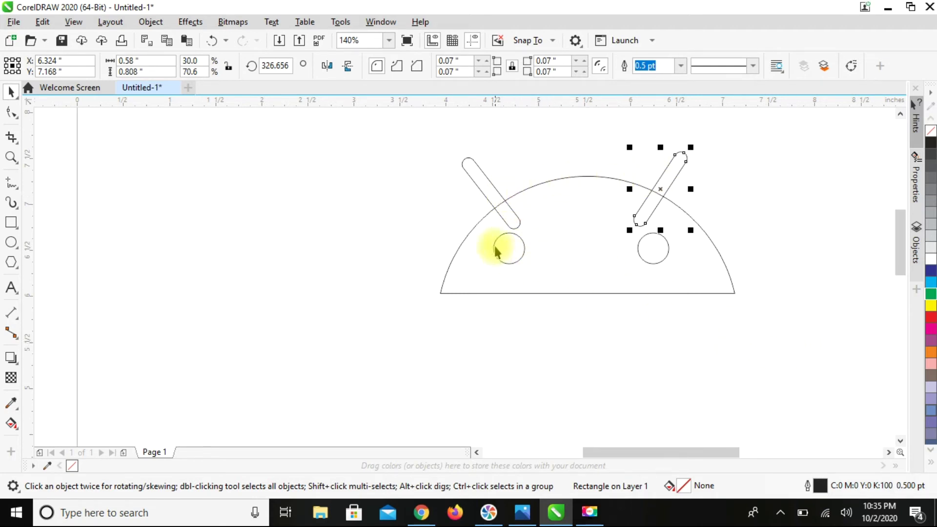
left_click_drag(507, 249, 538, 318)
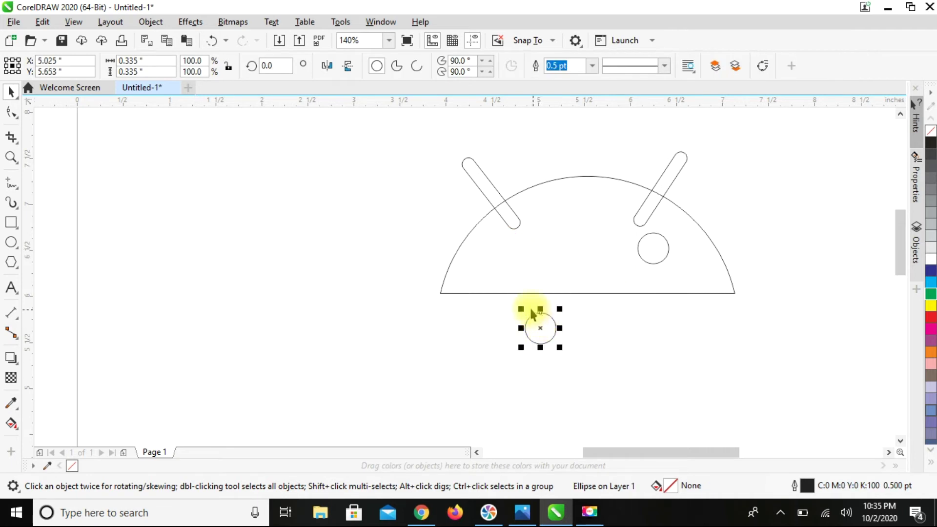
key("ctrl+z")
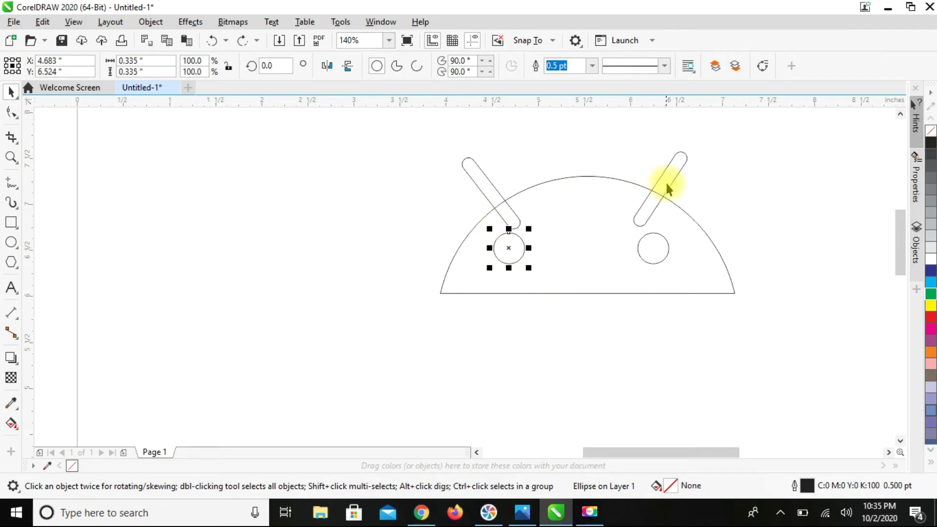
left_click(548, 158)
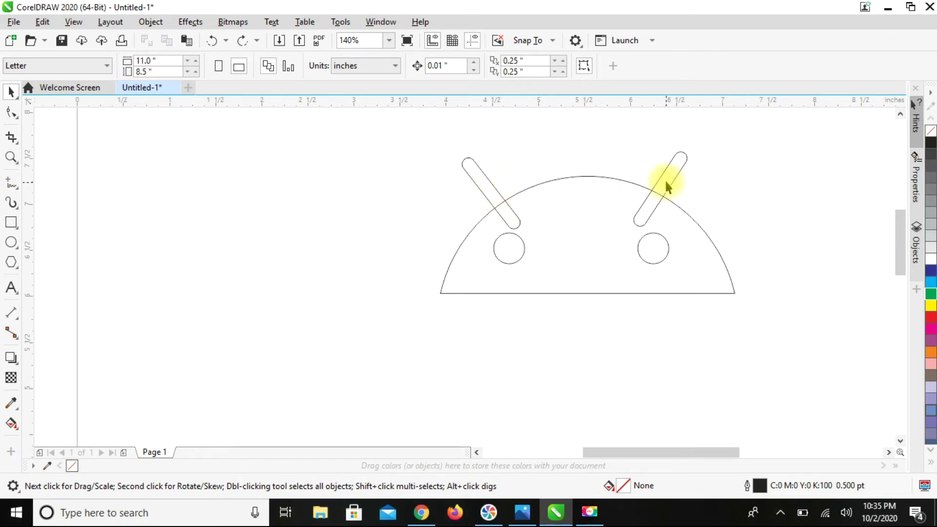
Move both antenna bars off the dome and set them side by side in the empty area left of it
left_click_drag(477, 173, 151, 178)
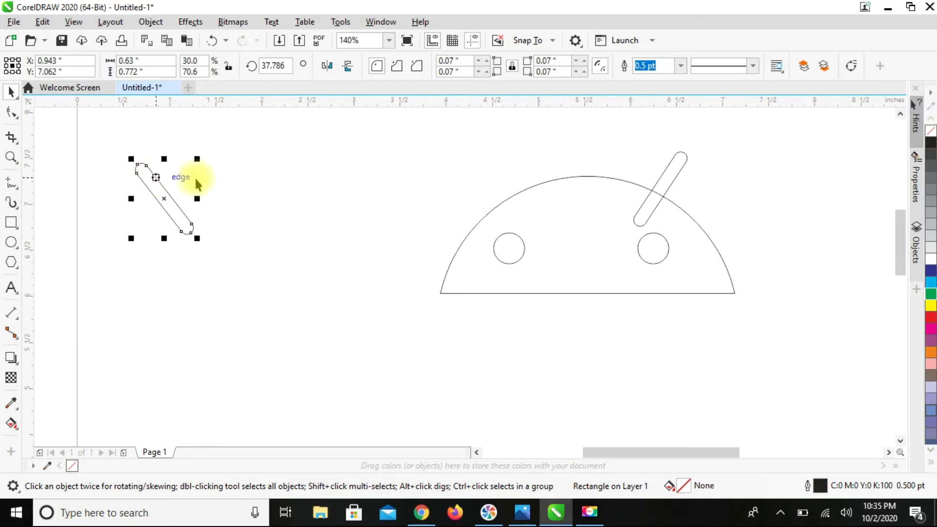
left_click_drag(660, 185, 288, 177)
left_click_drag(238, 194, 231, 203)
Trim both eye circles out of the dome, pull the circles away below it and delete them
left_click_drag(774, 320, 402, 144)
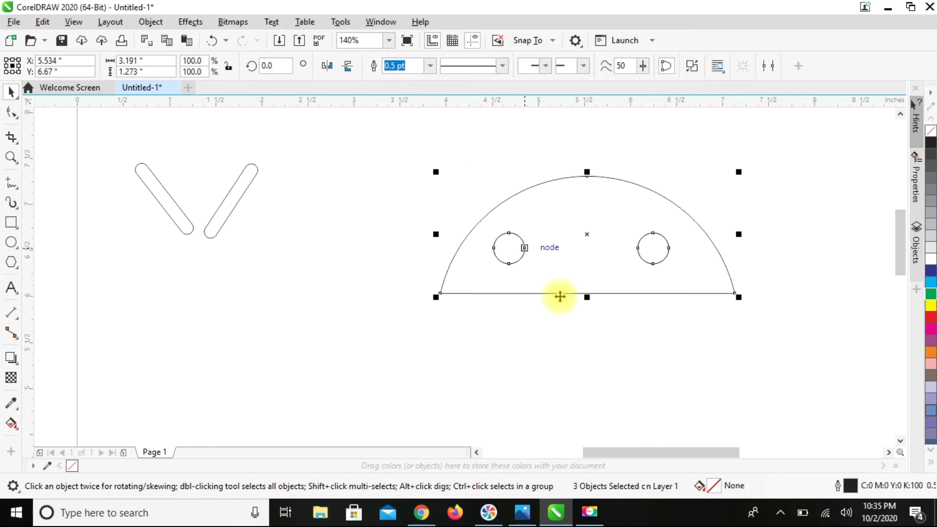
left_click(600, 358)
left_click(509, 235)
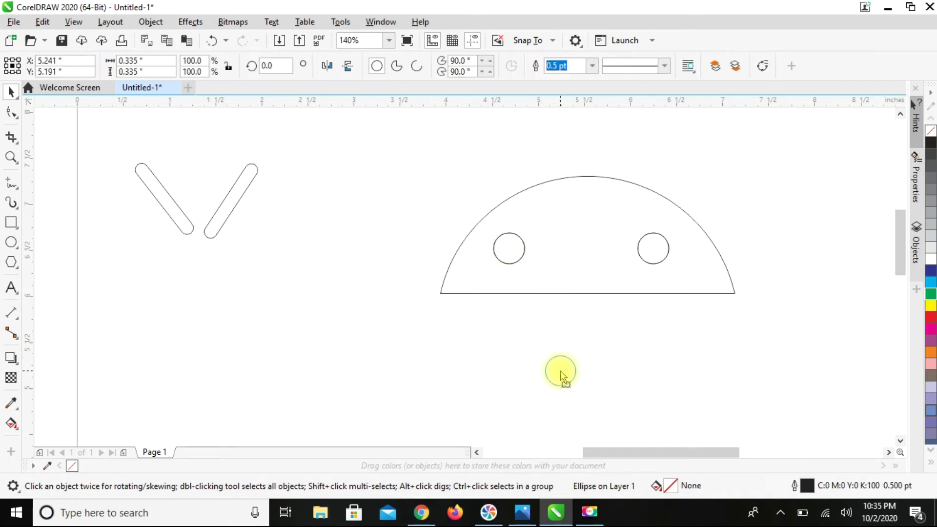
left_click_drag(564, 377, 563, 377)
left_click_drag(653, 249, 591, 365)
left_click_drag(505, 396, 506, 395)
key("Delete")
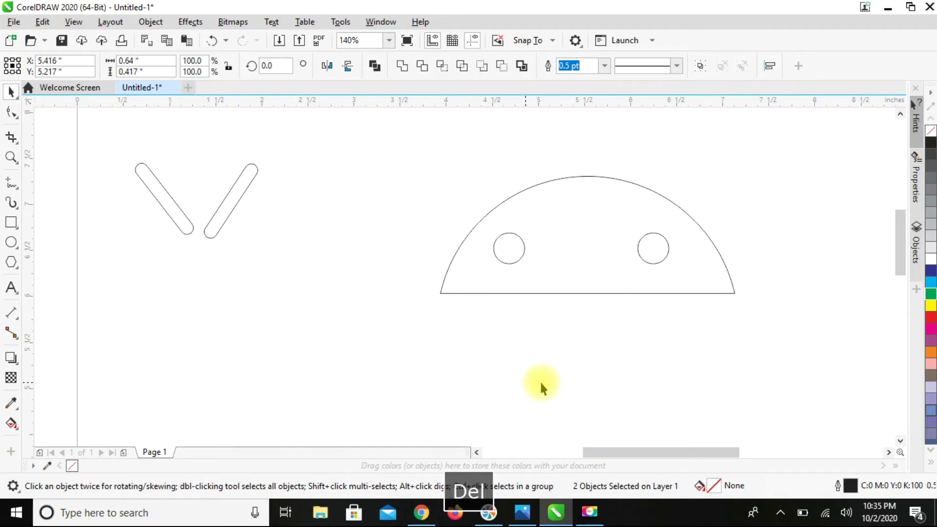
Place the two slanted bars on opposite sides of the dome's upper edge as antennae and weld them to the dome
left_click_drag(222, 208, 660, 198)
left_click_drag(168, 209, 521, 209)
left_click_drag(413, 119, 575, 202)
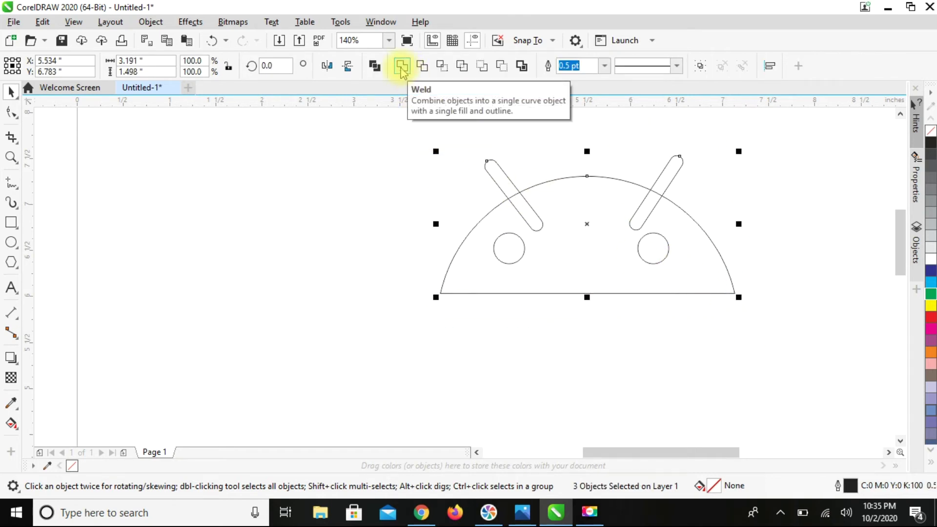
left_click(402, 70)
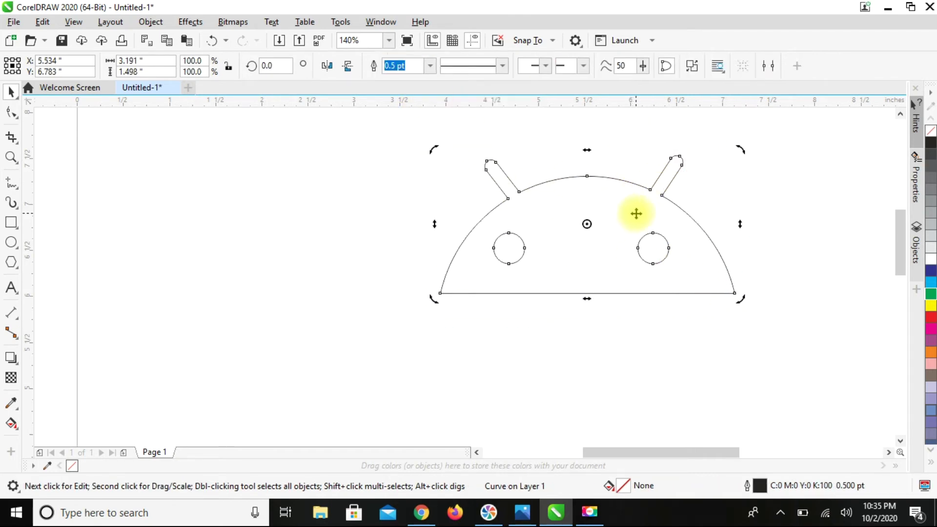
left_click(792, 199)
left_click(649, 217)
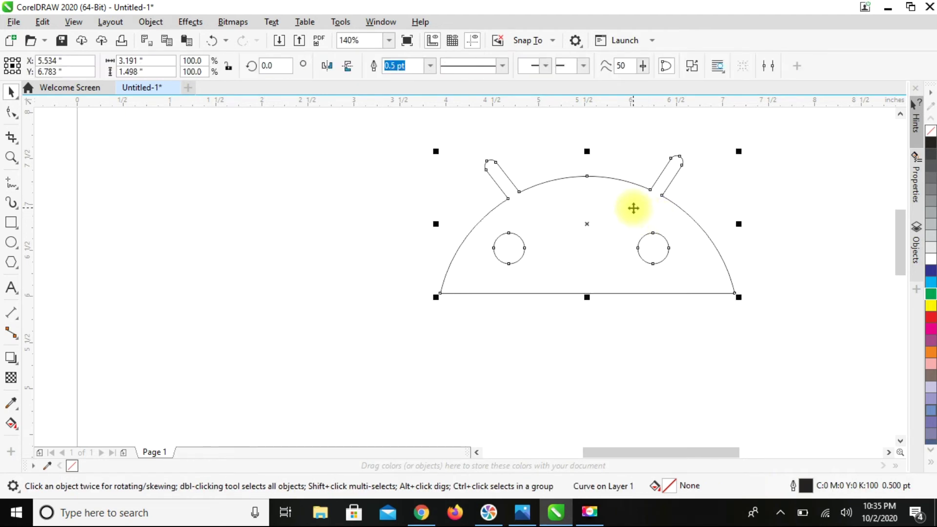
Draw a body rectangle about 3.19 by 2.87 in directly below the head, matching the dome's width
scroll(636, 207, "down", 2)
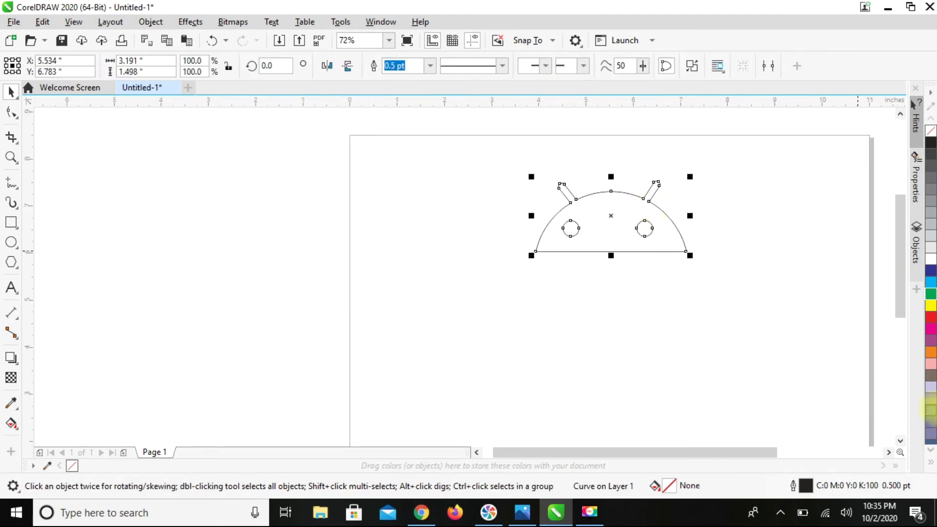
left_click(11, 224)
left_click_drag(537, 253, 686, 387)
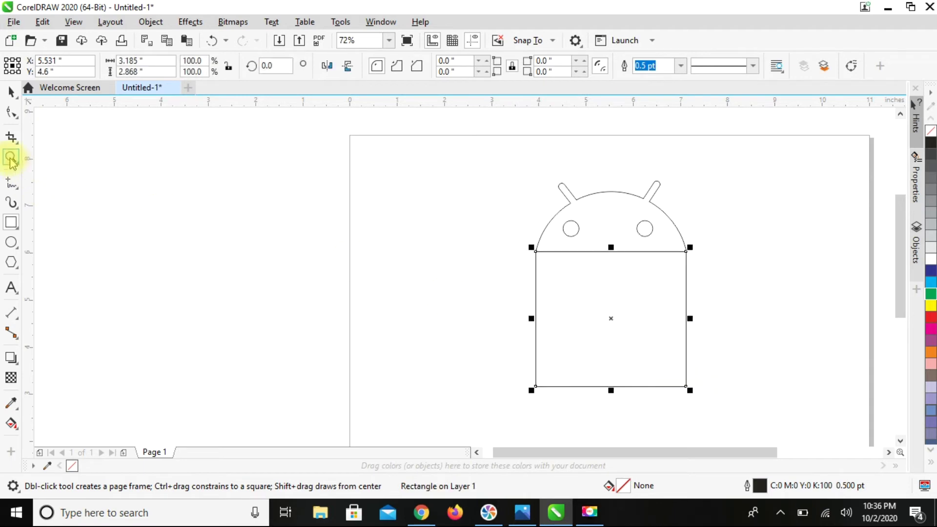
Round all corners of the body rectangle to about 0.58 in and move it down by about 0.28 in
left_click(10, 113)
left_click_drag(686, 253, 668, 280)
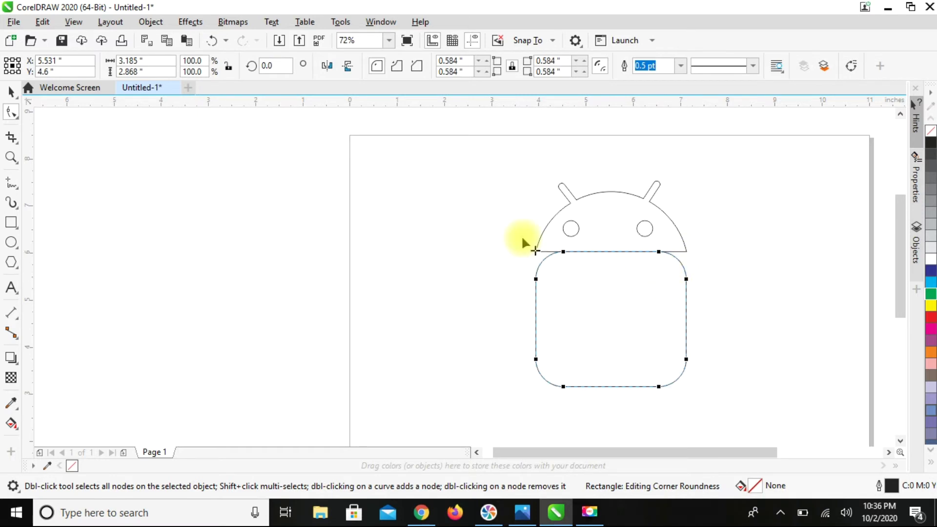
left_click(11, 94)
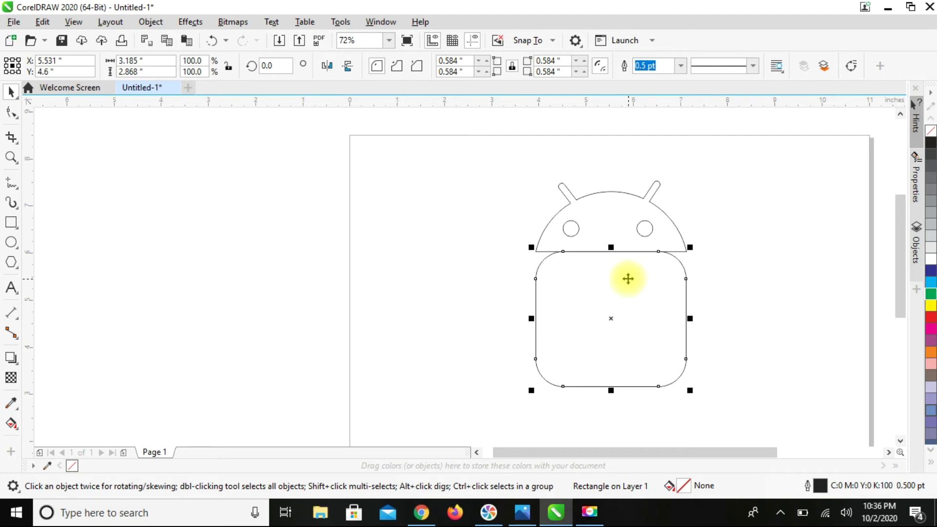
left_click_drag(627, 278, 627, 291)
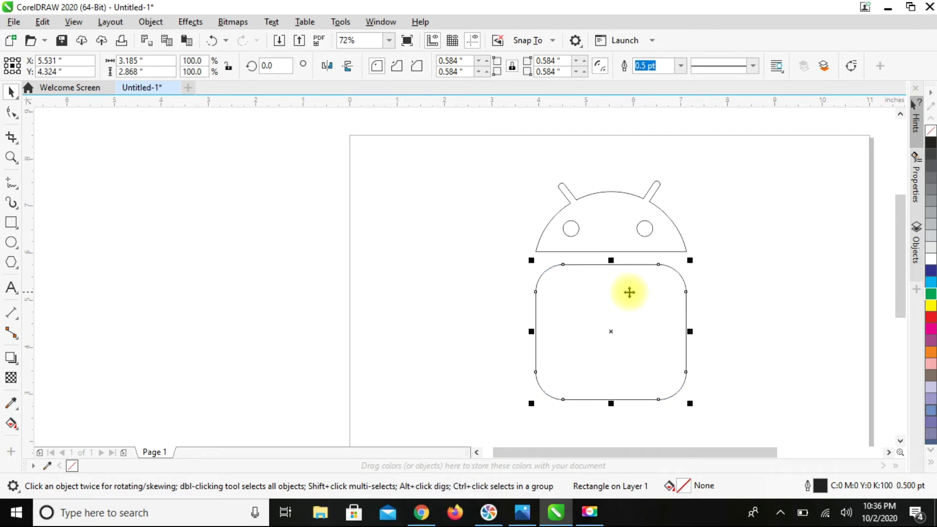
Draw a wide rectangle about 3.80 by 0.68 in covering the body's rounded upper corners
left_click(10, 224)
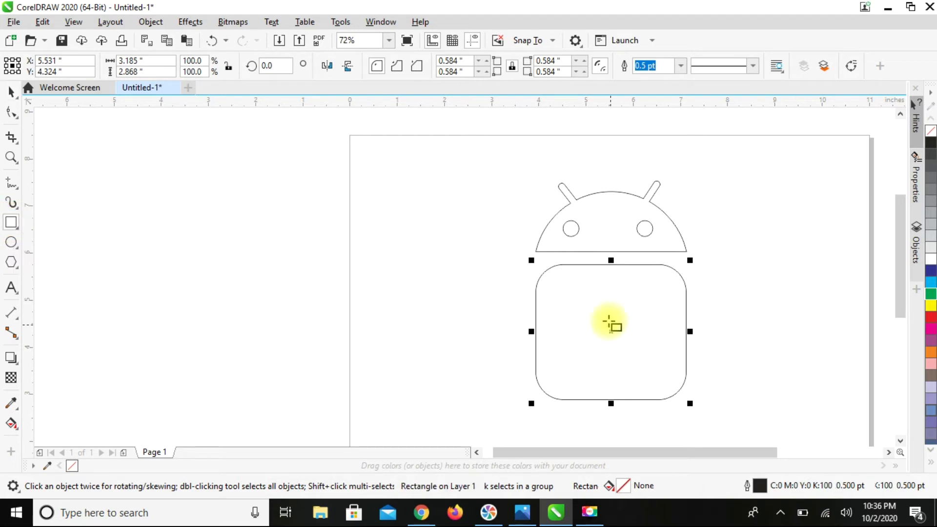
left_click_drag(520, 261, 700, 292)
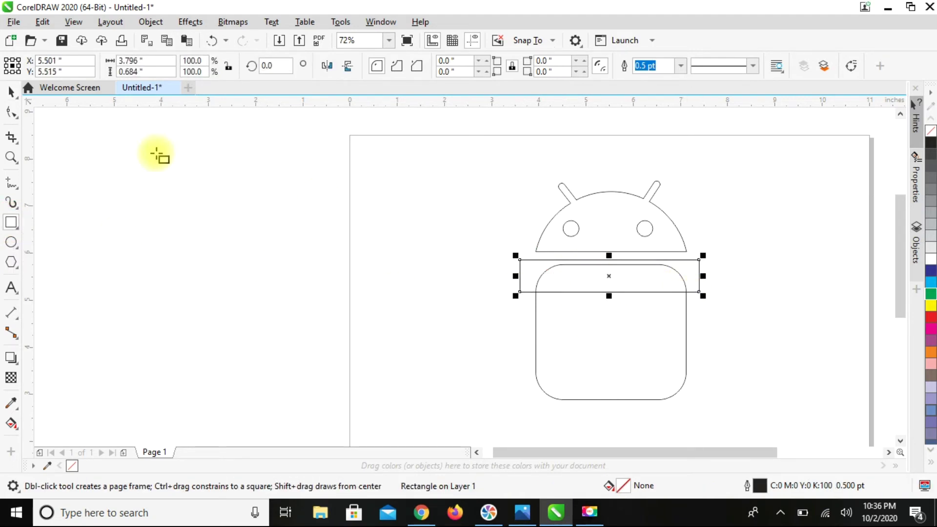
left_click(10, 92)
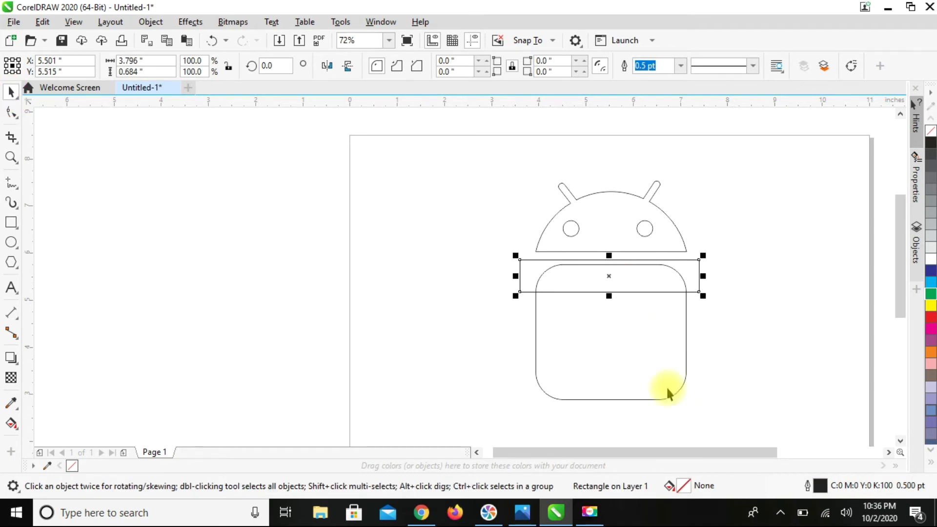
Trim the body with the wide rectangle to give it a straight upper edge, and delete the cutting rectangle
left_click(623, 358)
left_click(639, 283)
left_click_drag(754, 424, 566, 301)
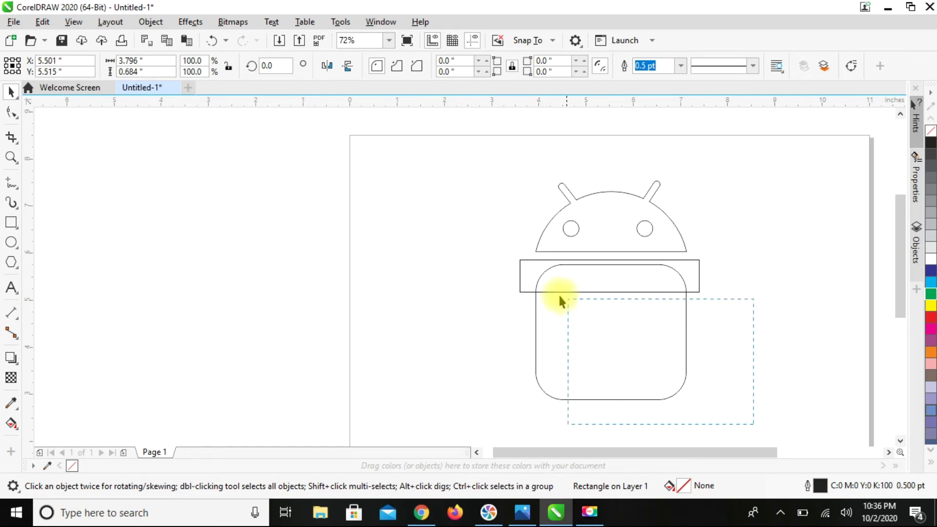
left_click_drag(488, 258, 485, 253)
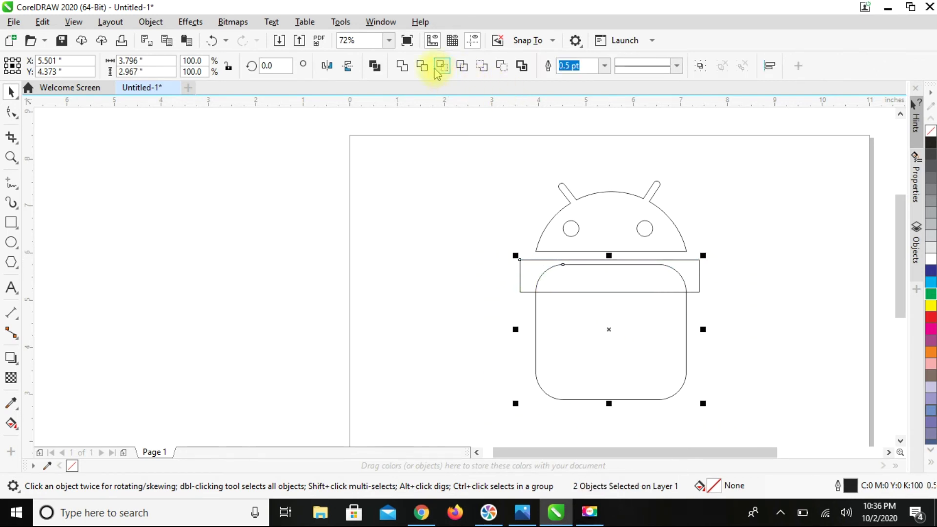
left_click(422, 67)
left_click(624, 282)
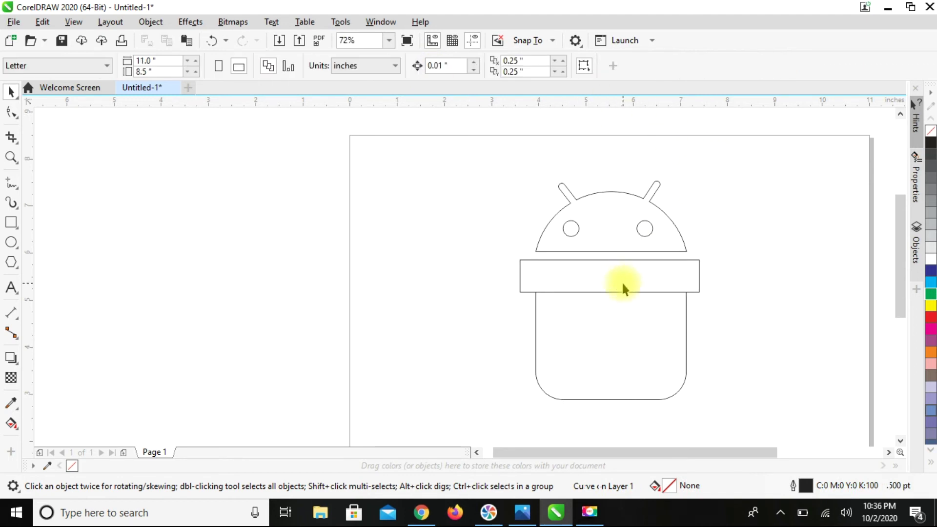
left_click_drag(649, 272, 332, 242)
key("Delete")
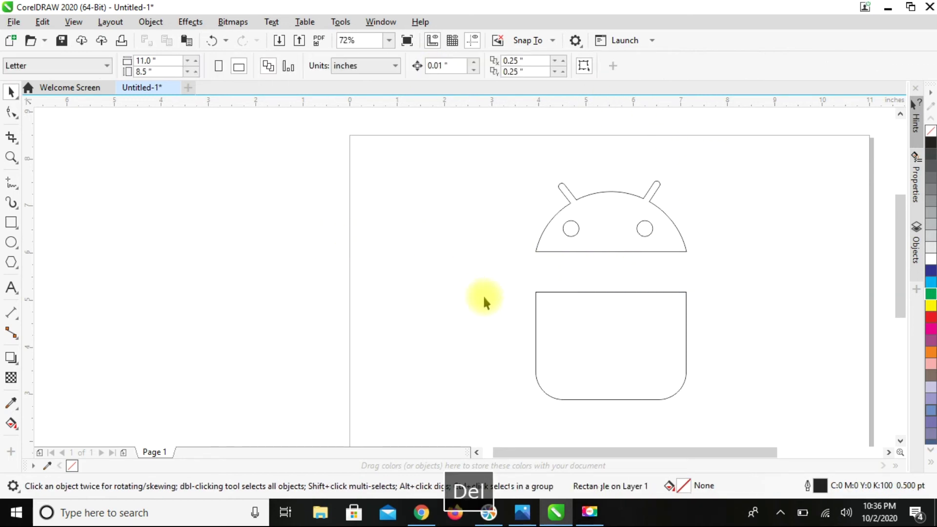
Move the trimmed body up close to the head, leaving a narrow gap between them
left_click(634, 328)
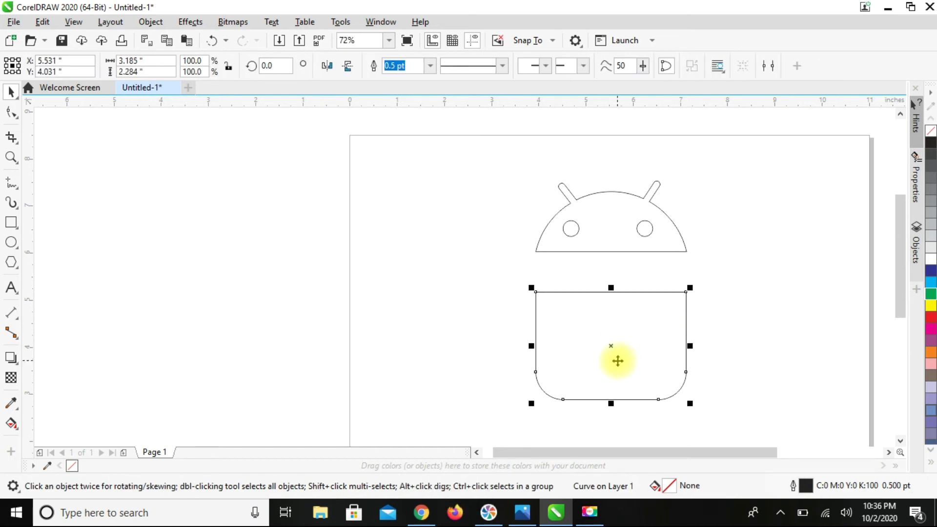
left_click_drag(623, 349, 629, 322)
left_click(720, 341)
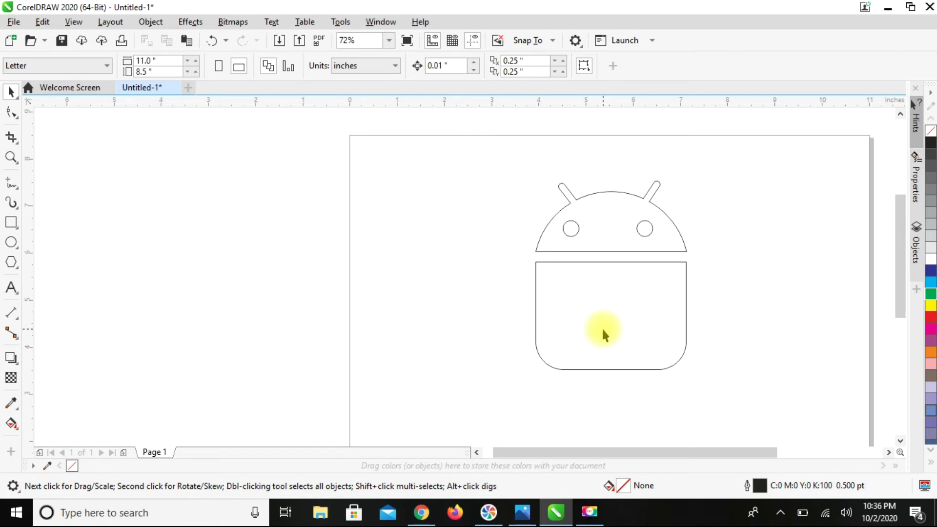
Draw an upright rectangle about 0.68 by 1.96 in left of the body and fully round its corners to about 0.34 in
left_click(10, 224)
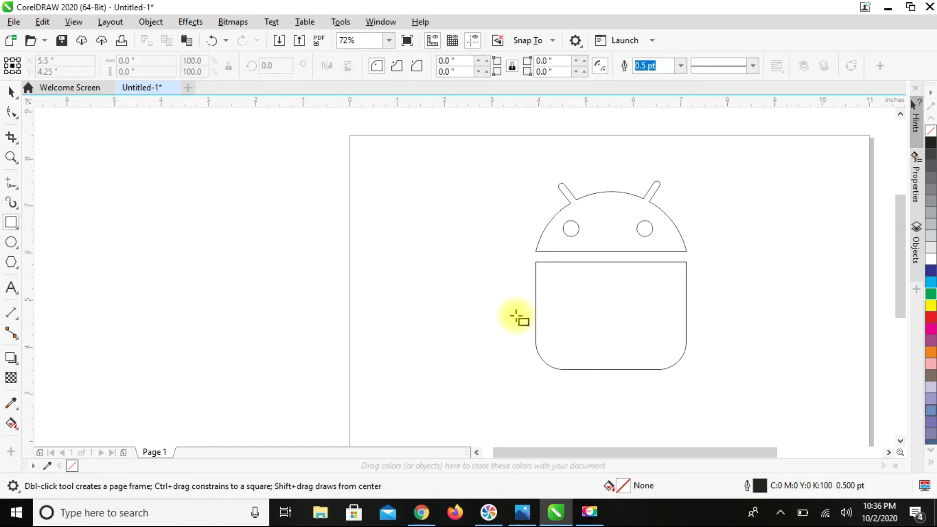
left_click_drag(472, 268, 505, 361)
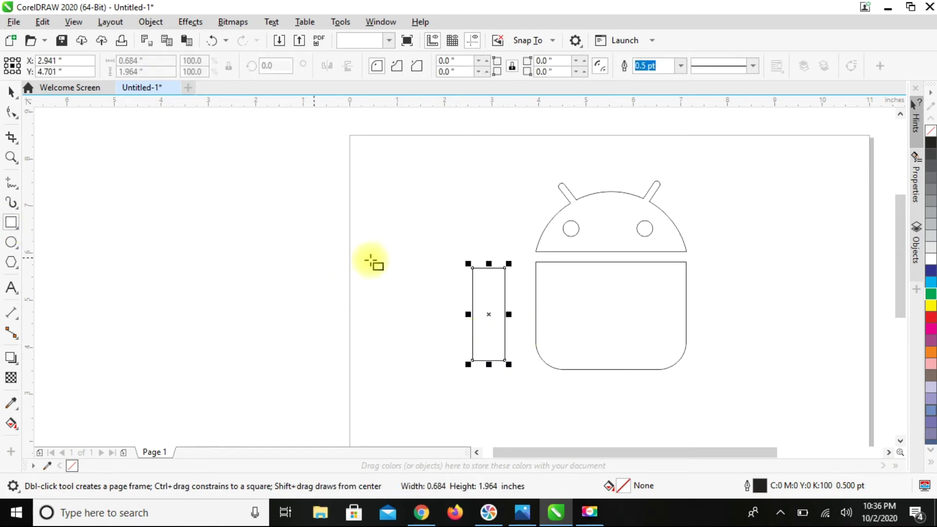
left_click(11, 113)
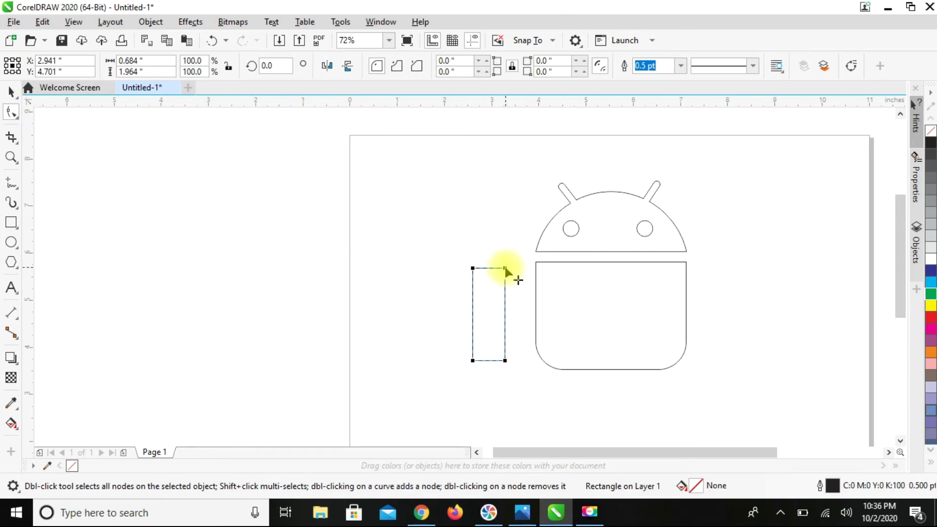
left_click_drag(506, 268, 485, 298)
Move the rounded arm about 0.47 in right and 0.10 in up, leaving a narrow gap beside the body
left_click(12, 91)
left_click_drag(483, 293, 505, 289)
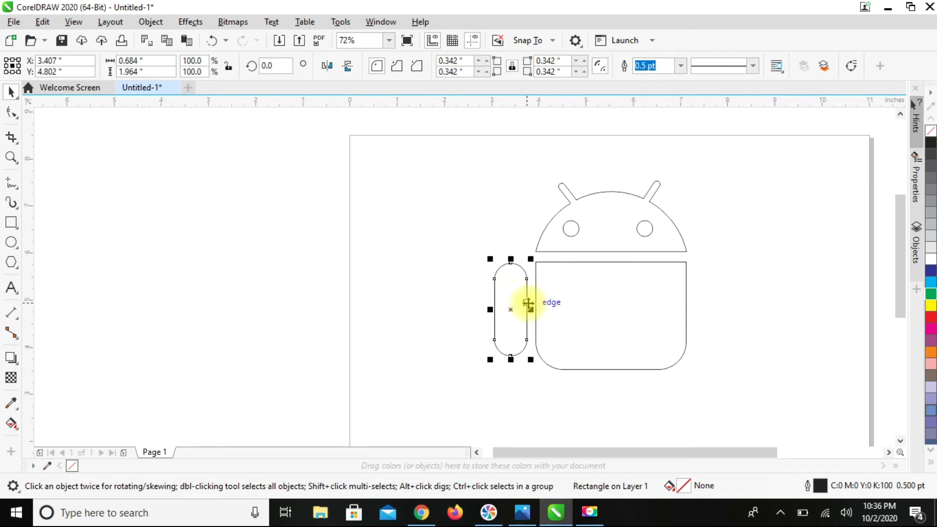
left_click(786, 280)
left_click(519, 298)
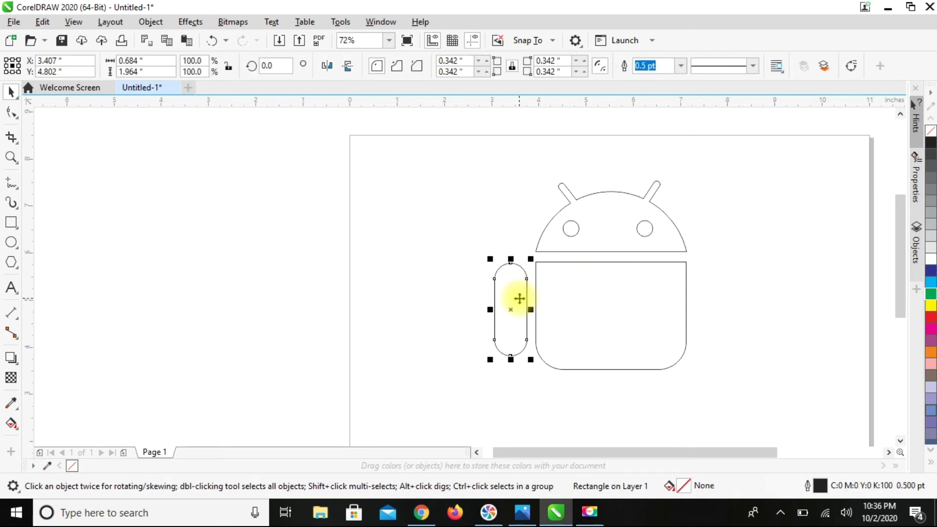
left_click(733, 302)
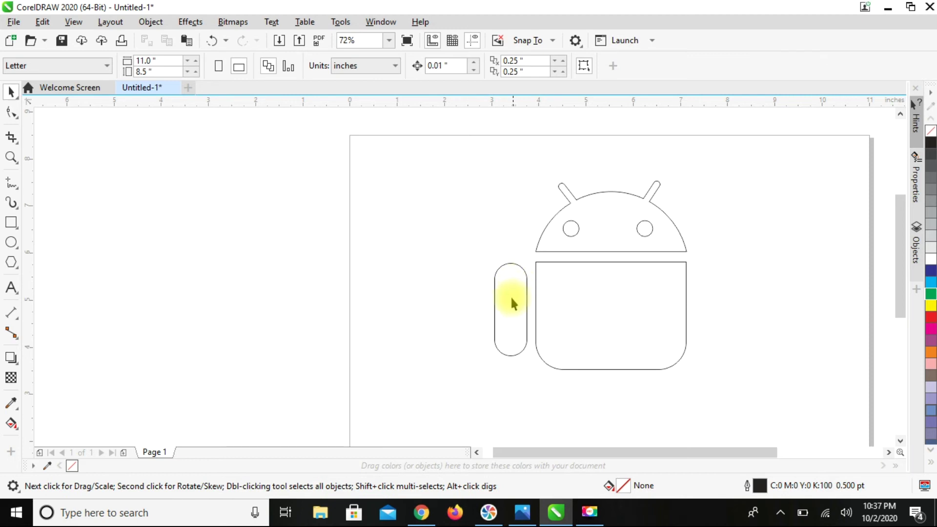
Duplicate the arm and place the copy at the same height beside the body's right edge
left_click(515, 310)
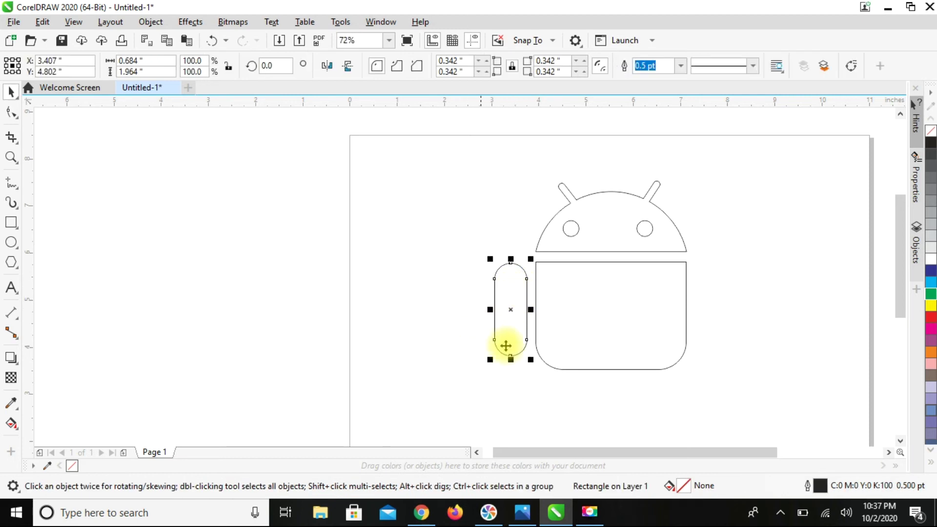
key("ctrl+v")
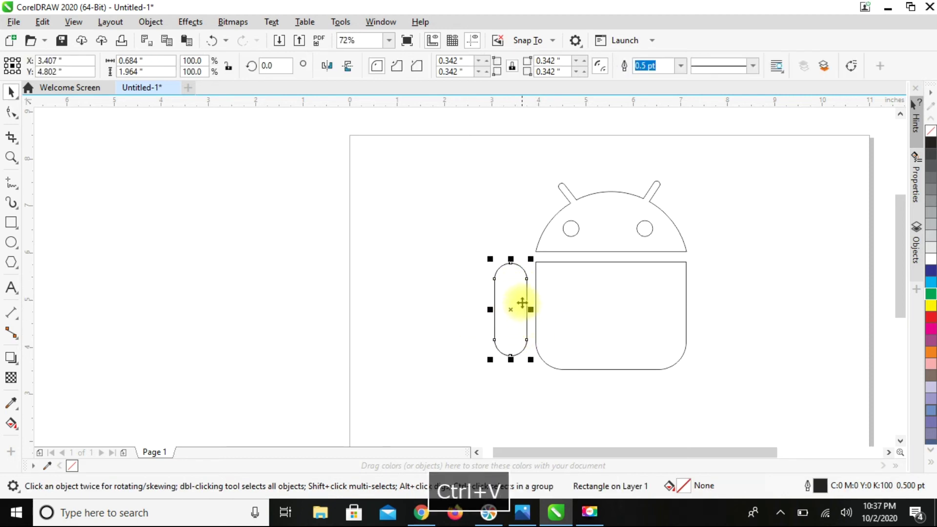
left_click_drag(517, 294, 713, 304)
left_click(787, 302)
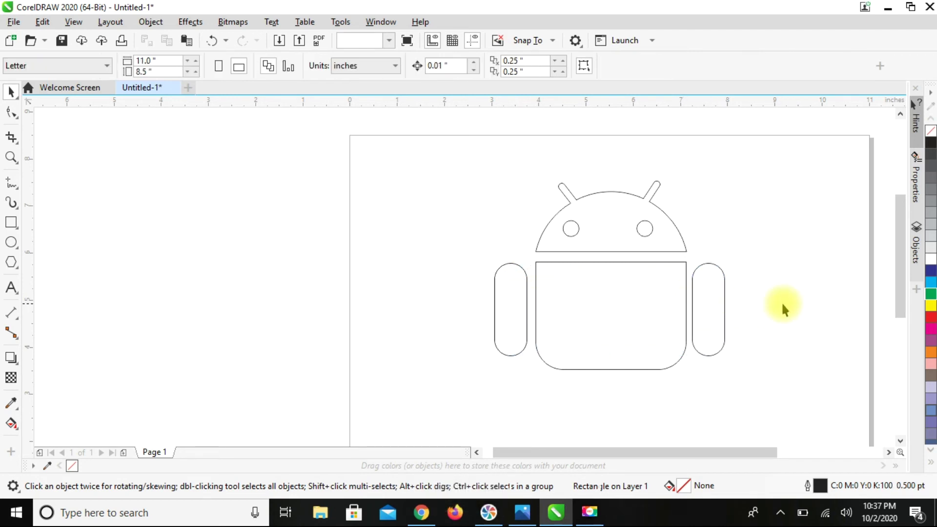
left_click(709, 297)
left_click(787, 294)
Duplicate the right arm and place the copy over the left part of the body's lower edge as a leg
left_click(713, 292)
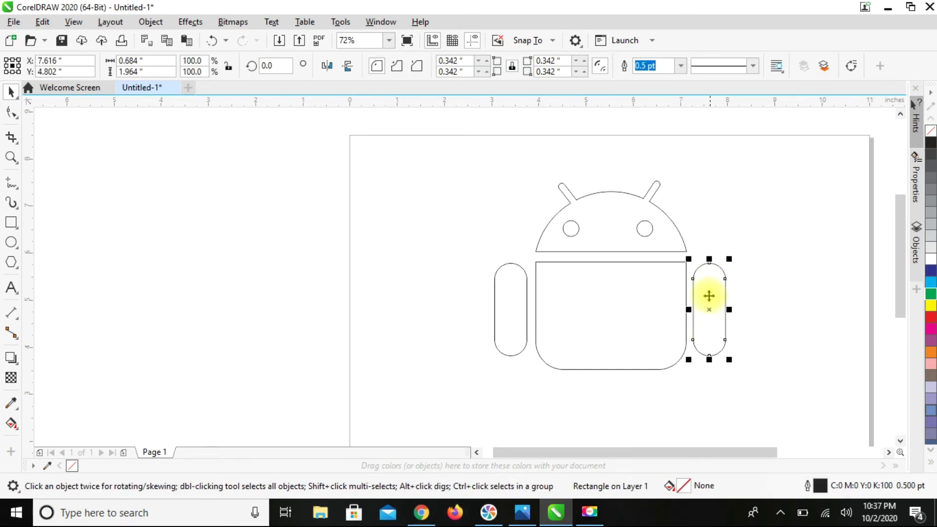
key("ctrl+c")
key("ctrl+v")
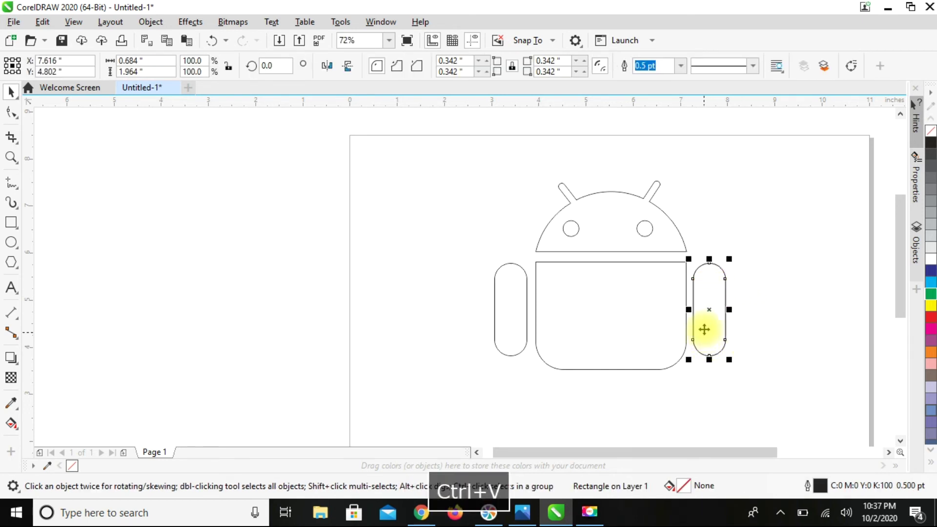
left_click_drag(715, 282, 585, 354)
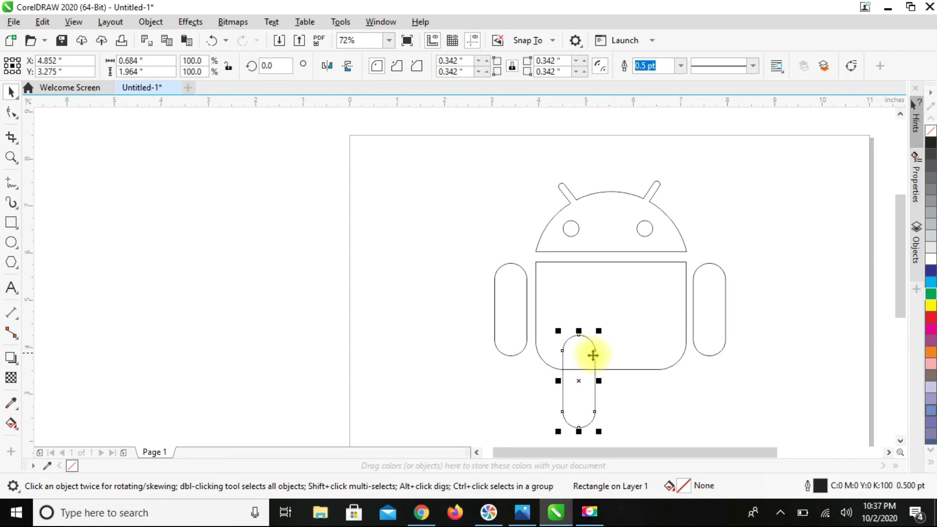
Duplicate the leg and place the copy about 1.38 in to its right at the same height
left_click(580, 370)
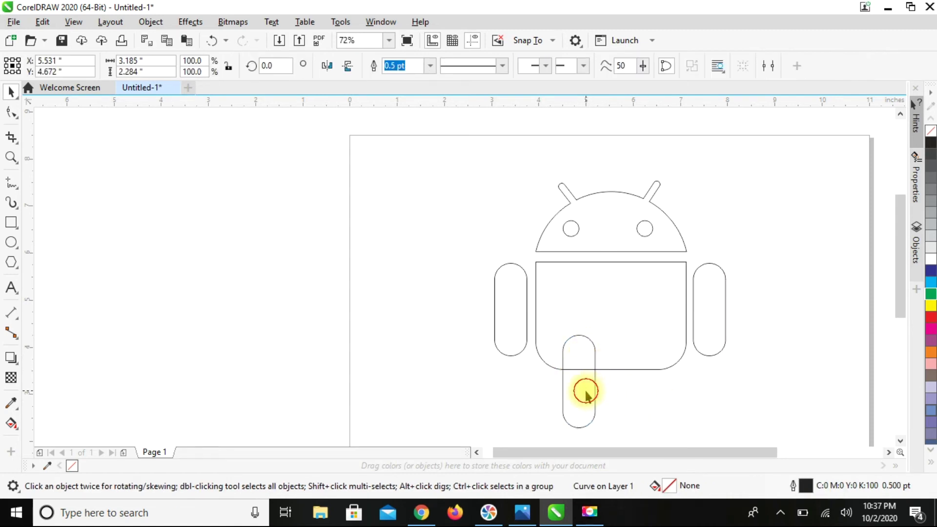
left_click(584, 390)
key("ctrl+c")
key("ctrl+v")
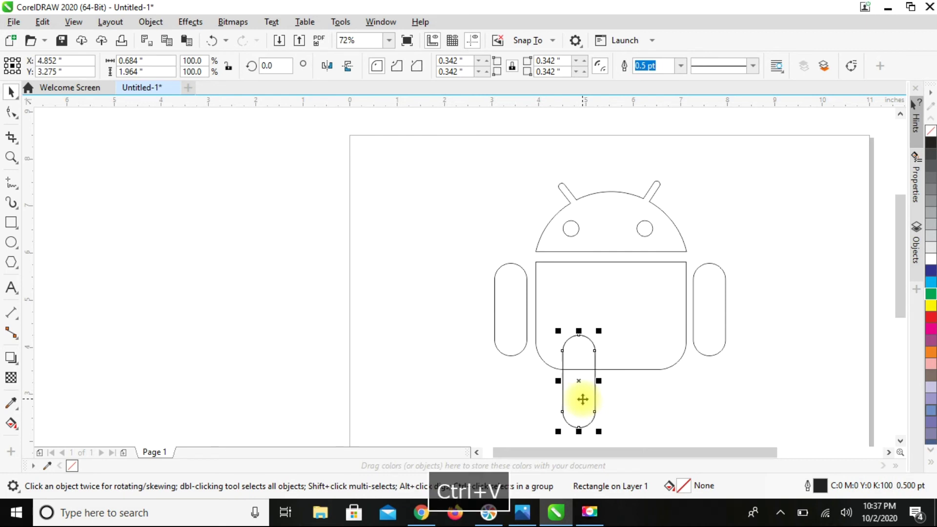
left_click_drag(582, 360, 648, 361)
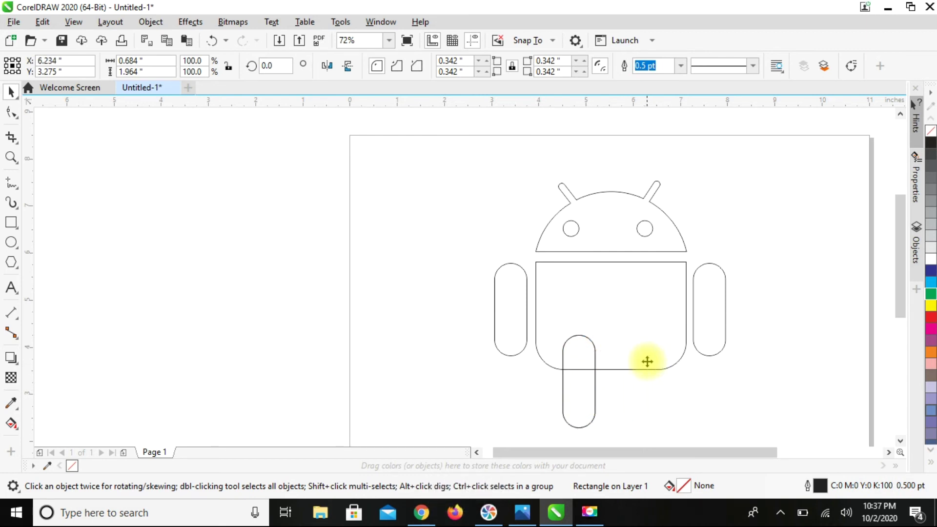
left_click(725, 390)
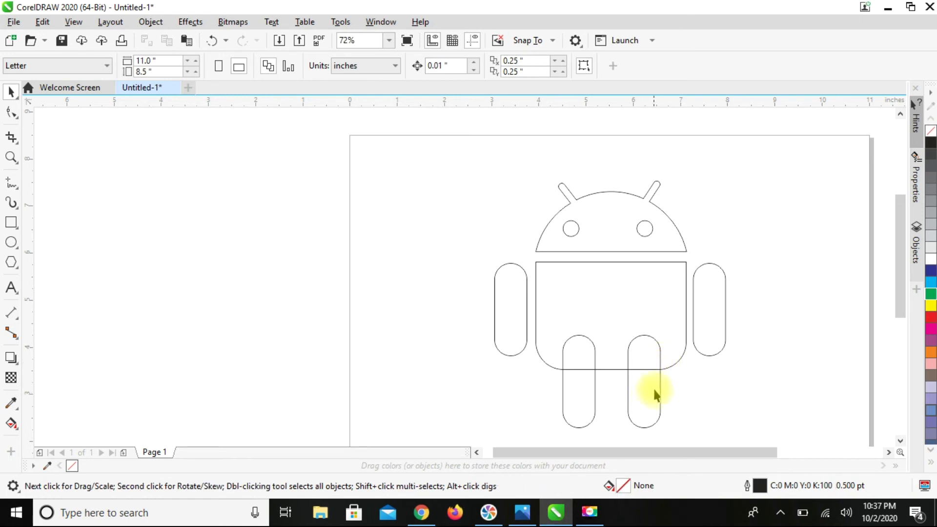
left_click(623, 279)
left_click(581, 395)
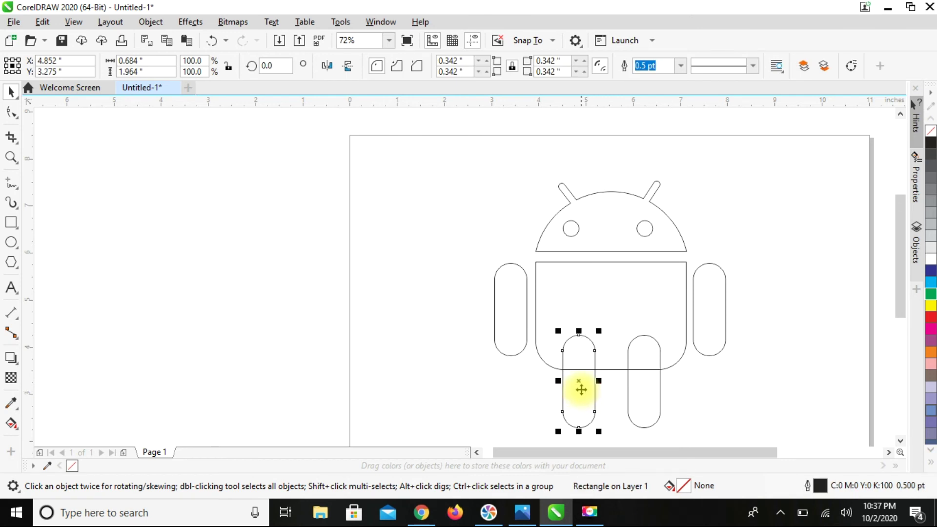
left_click(647, 376)
left_click_drag(578, 338, 573, 283)
key("ctrl+z")
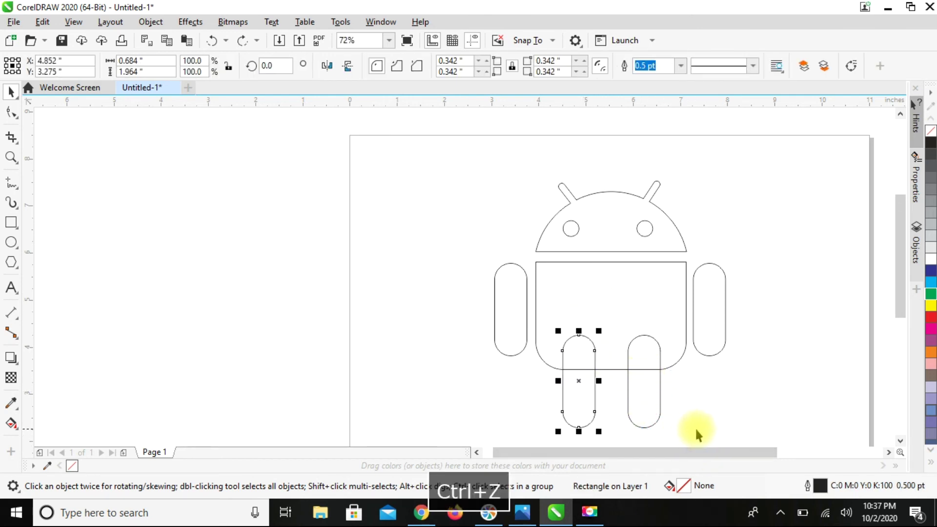
Select the body together with both legs and weld them into one shape
left_click_drag(723, 434, 539, 279)
left_click_drag(703, 439, 581, 371)
left_click_drag(518, 252, 523, 255)
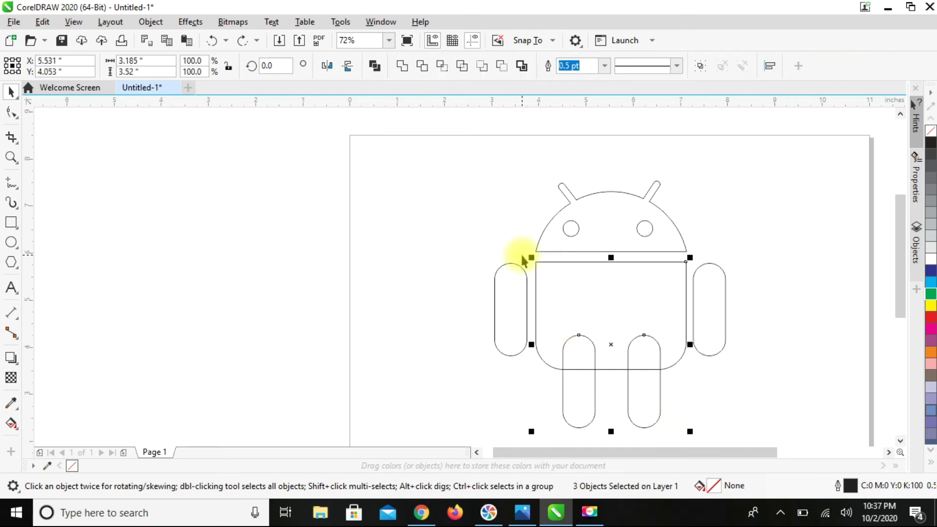
left_click(402, 68)
left_click(736, 203)
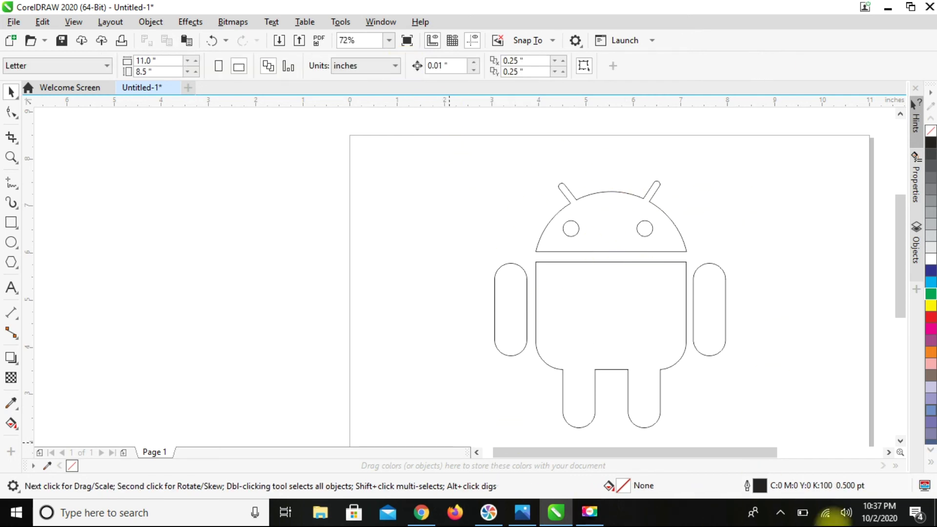
Group the head, the welded body and both arms into one object
left_click_drag(445, 150, 765, 432)
right_click(638, 309)
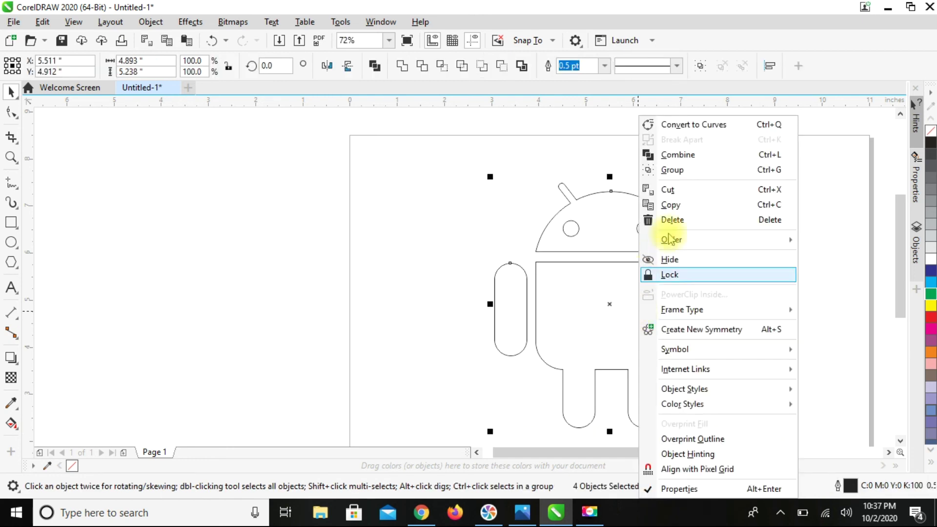
left_click(680, 171)
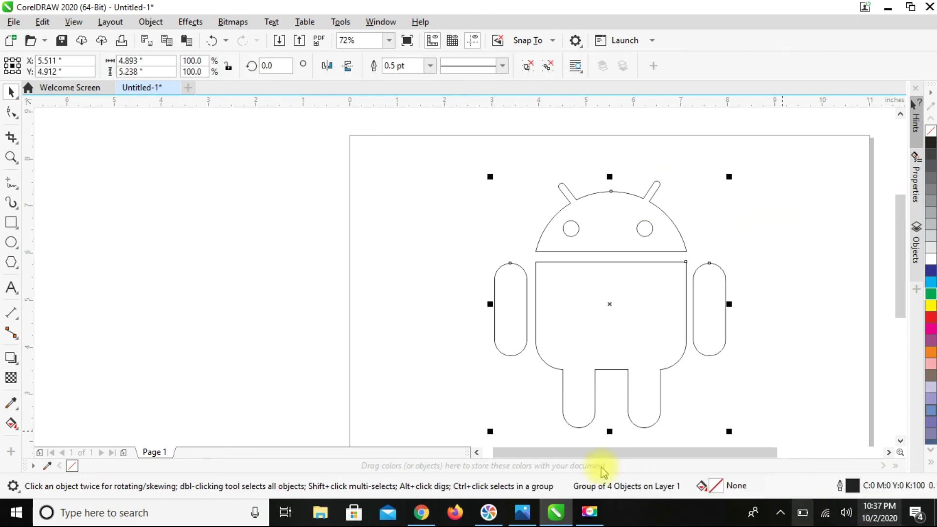
Fill the grouped robot with green (C:100 M:0 Y:100 K:0) and set its outline width to None
left_click(930, 295)
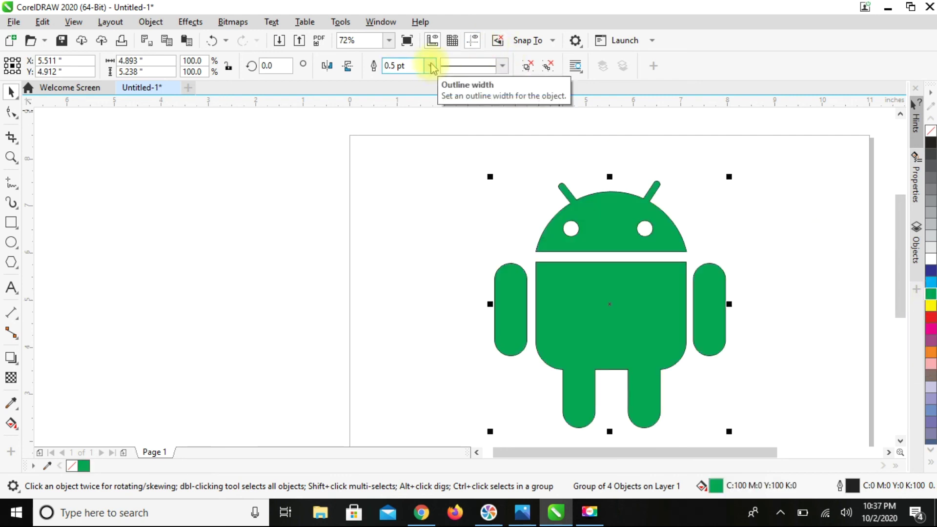
left_click(430, 66)
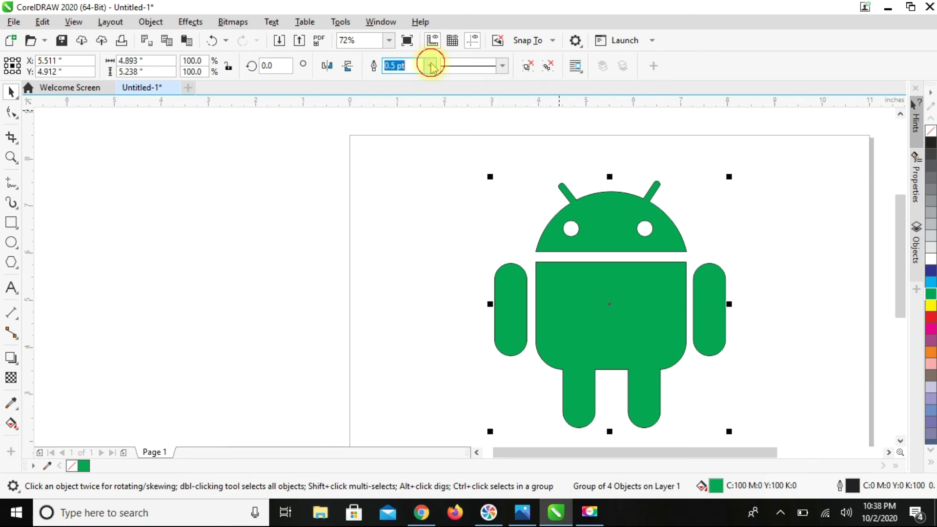
left_click(415, 77)
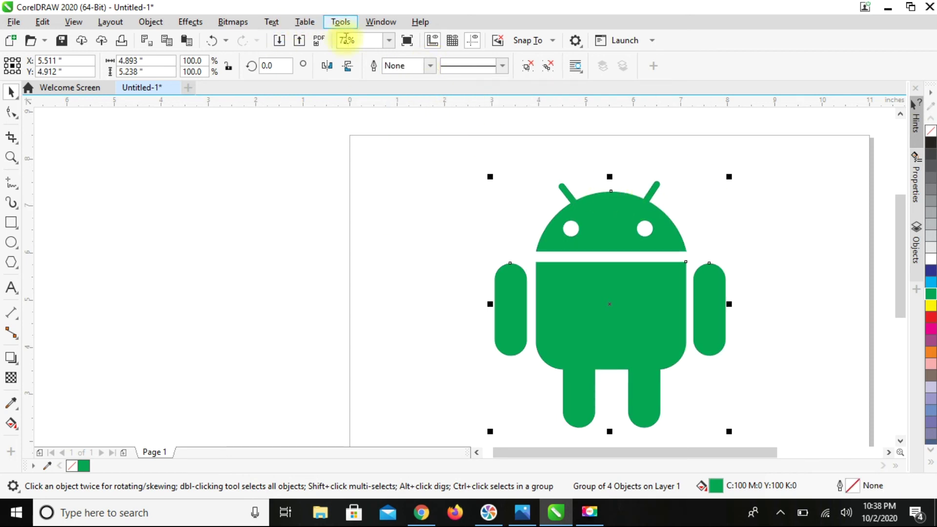
Move the grouped robot up the page by about 0.13 in to leave room for text below it
left_click(388, 40)
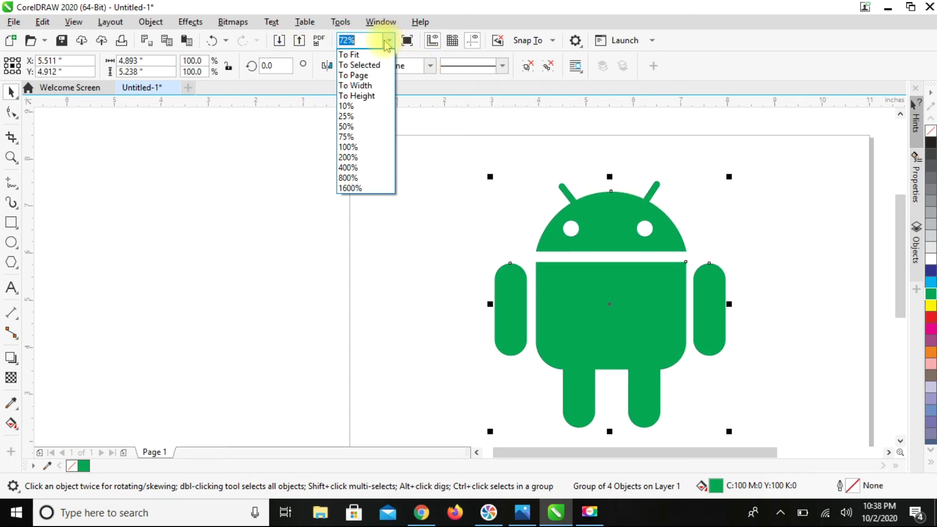
left_click(354, 75)
left_click(489, 196)
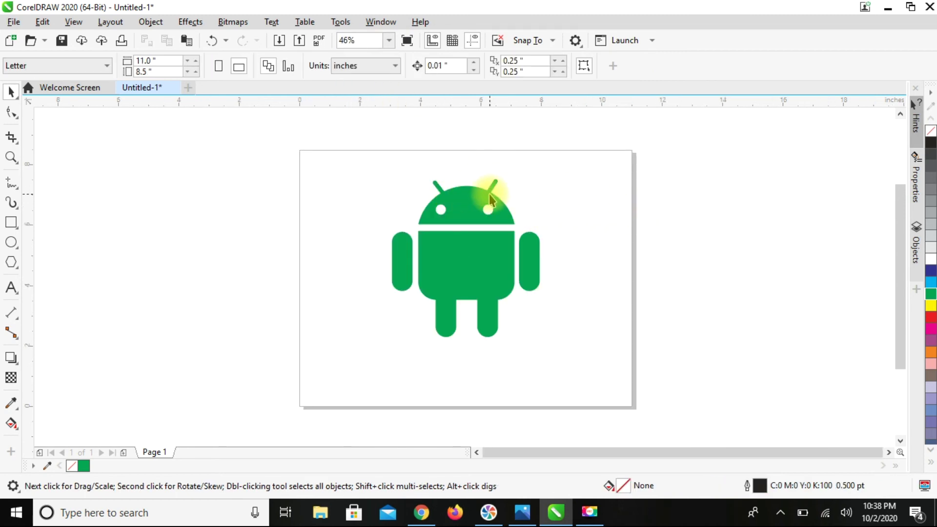
left_click_drag(468, 210, 468, 207)
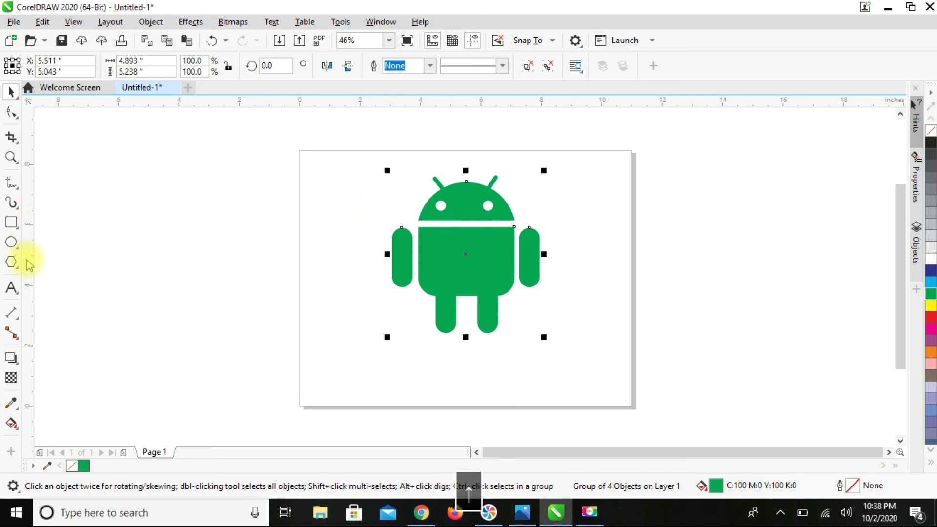
Add the artistic text "android" beneath the robot in the Android font at 100 pt
left_click(11, 287)
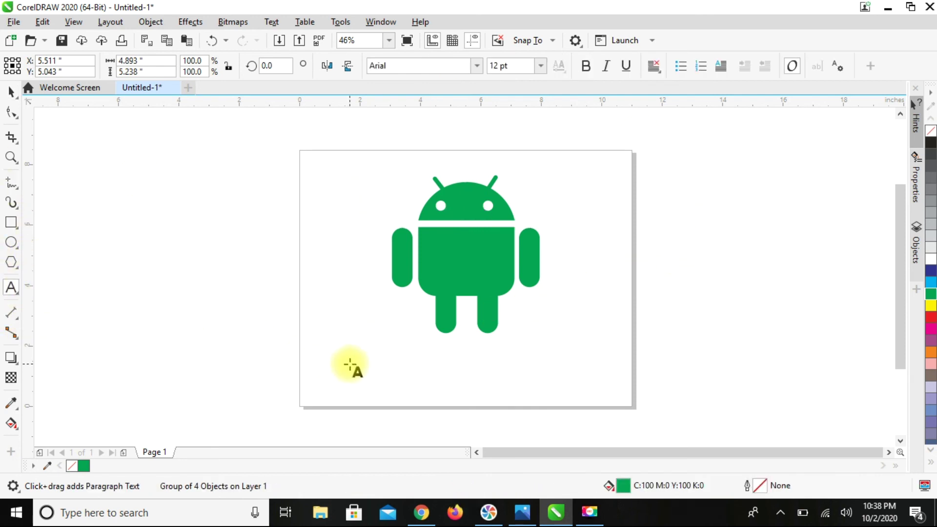
left_click(372, 371)
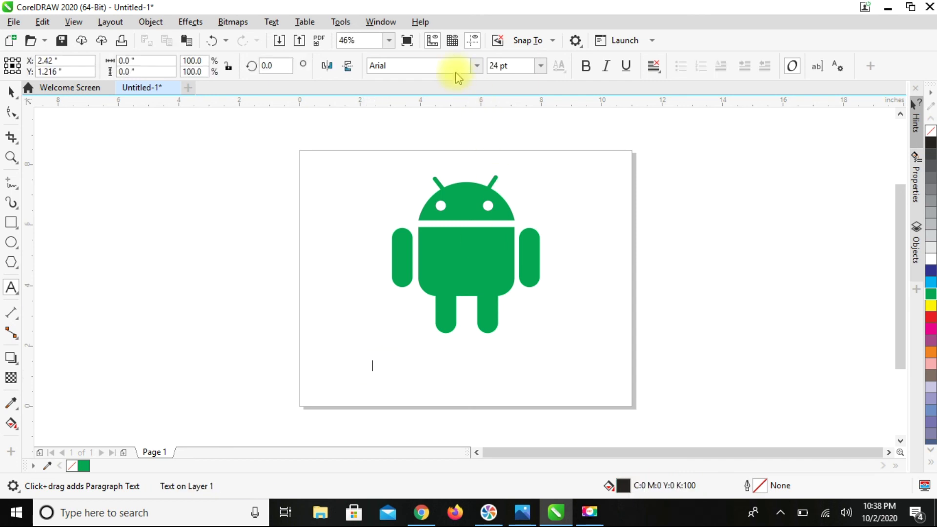
left_click(541, 68)
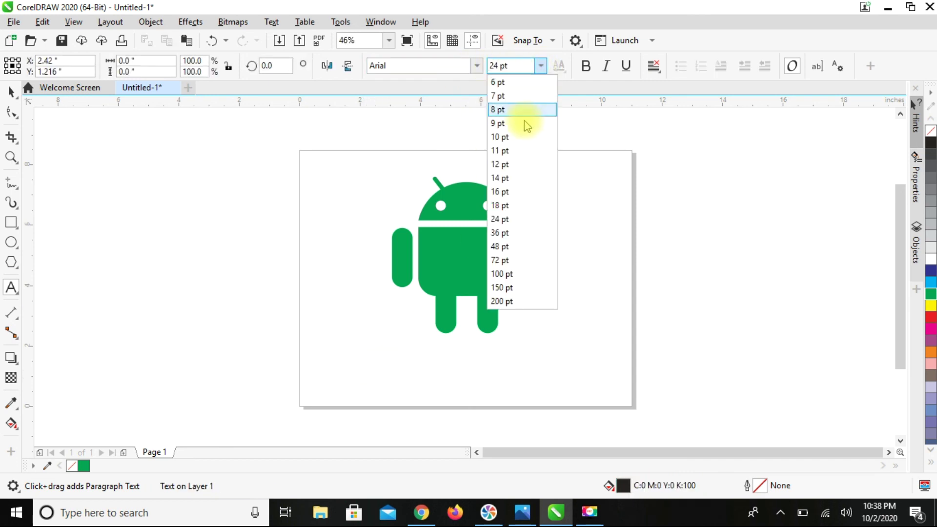
left_click(521, 275)
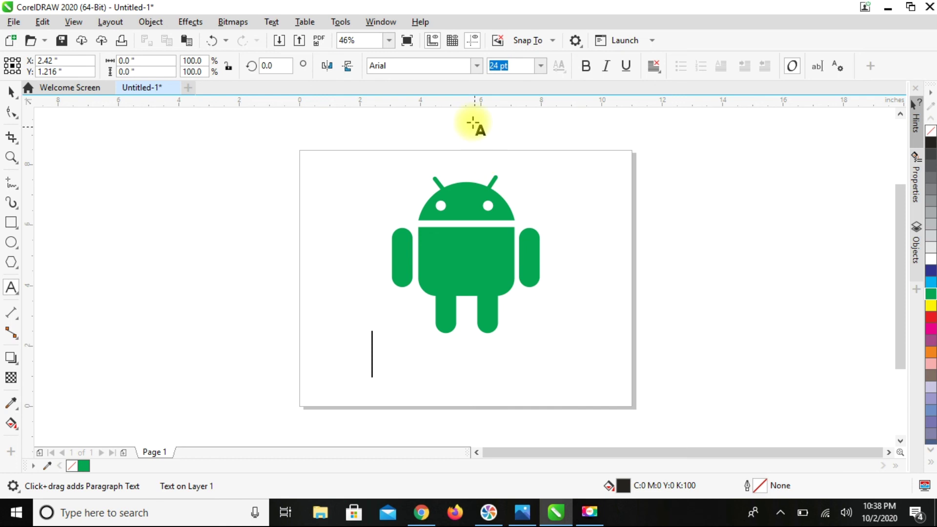
left_click(477, 66)
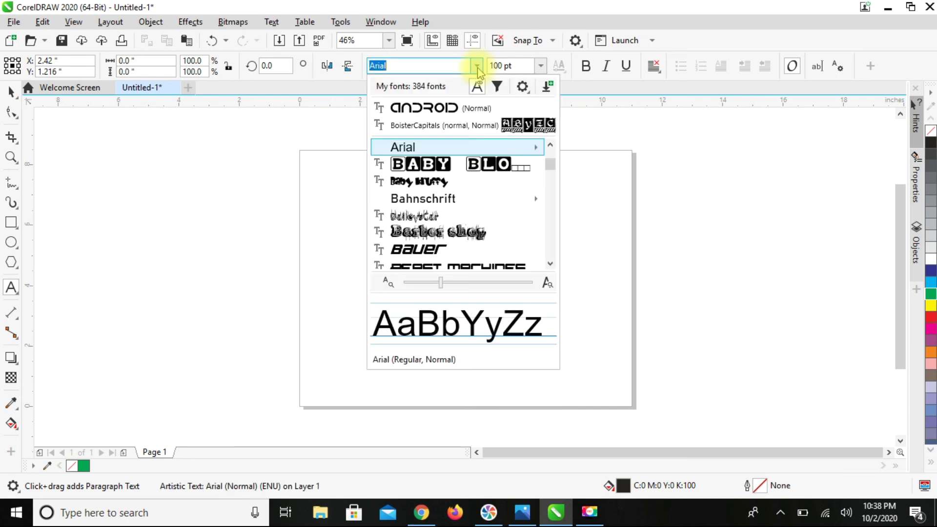
left_click(423, 110)
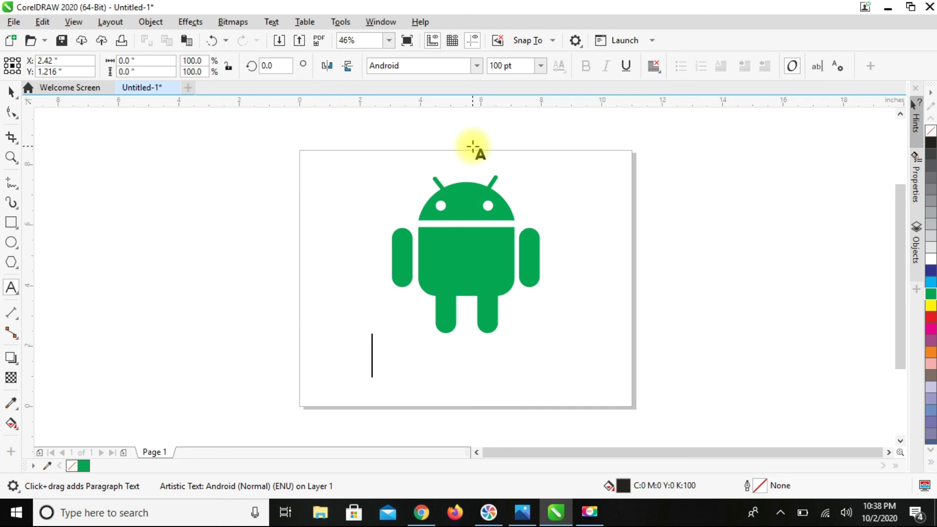
type("an")
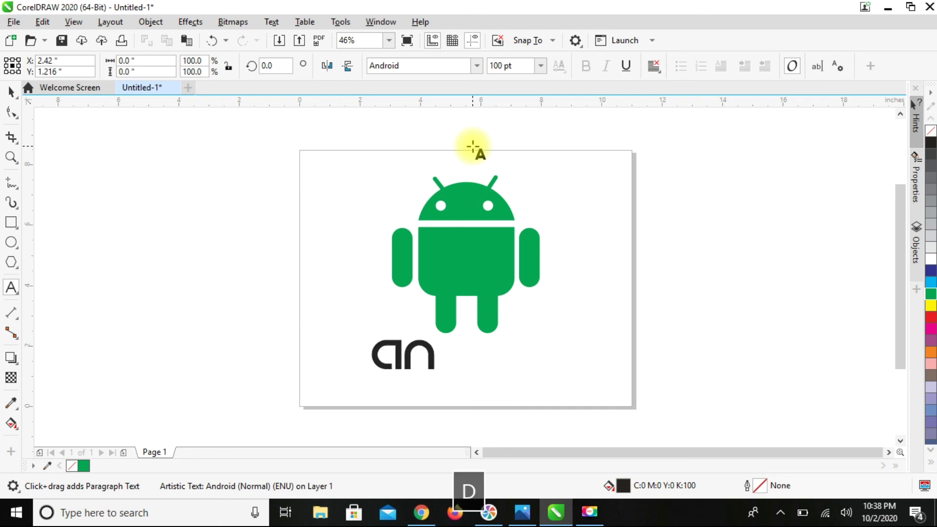
type("dr")
type("ID")
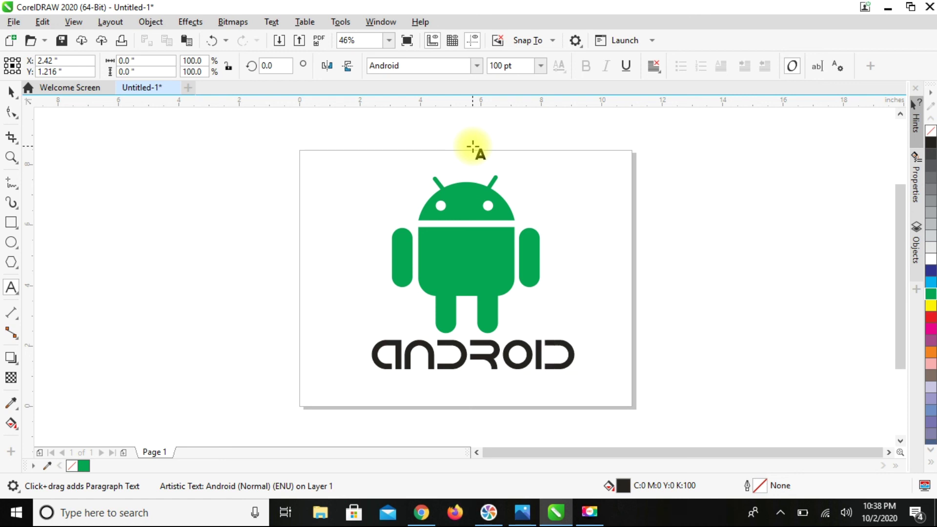
Move the android wordmark down by about 0.25 in to separate it from the robot's legs, and deselect it
left_click(11, 91)
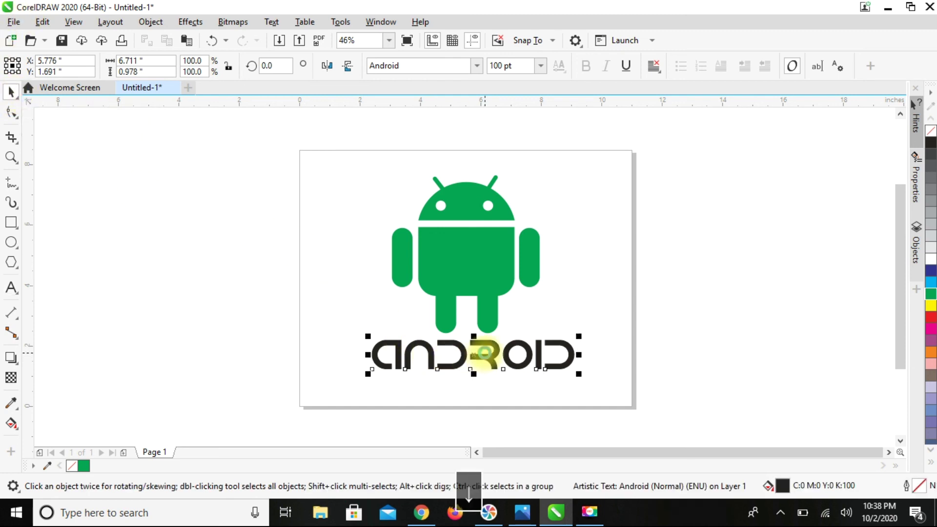
key("Down")
key("Down")
key("Down")
key("Down")
key("Down")
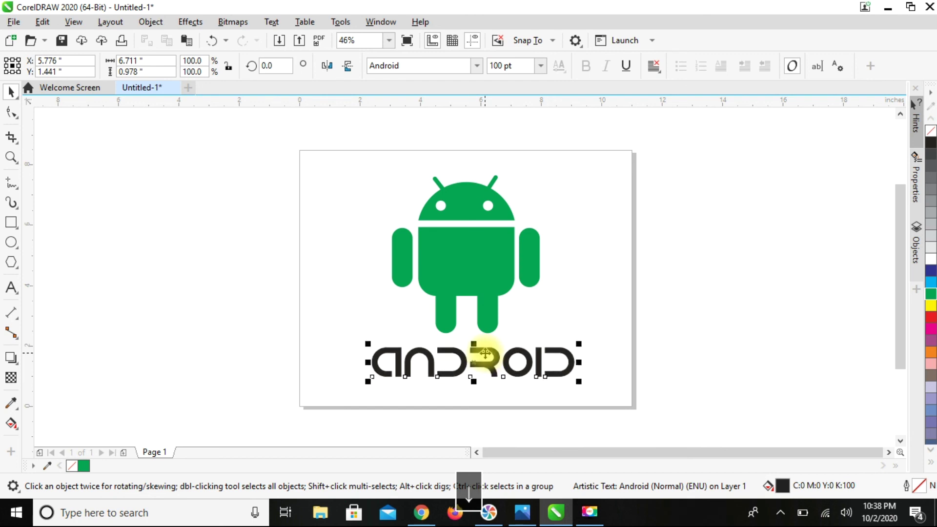
left_click(262, 162)
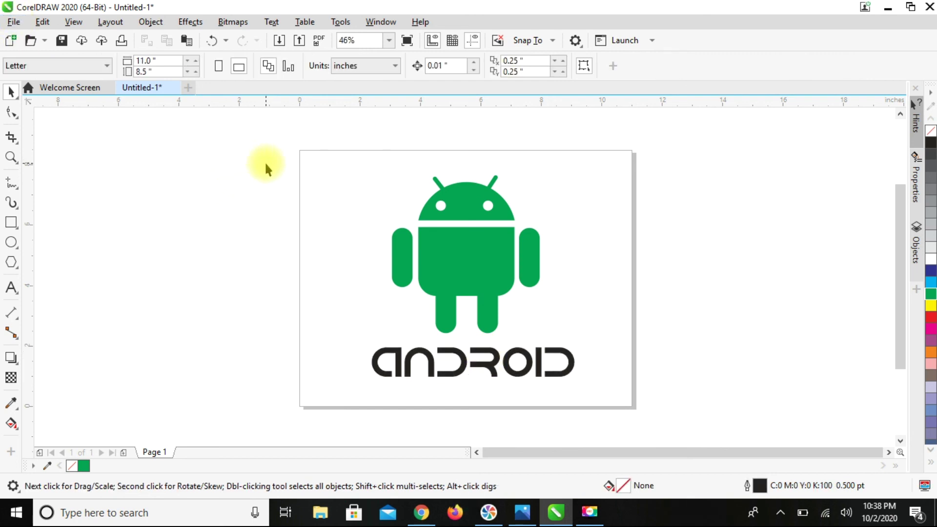
left_click_drag(662, 433, 652, 426)
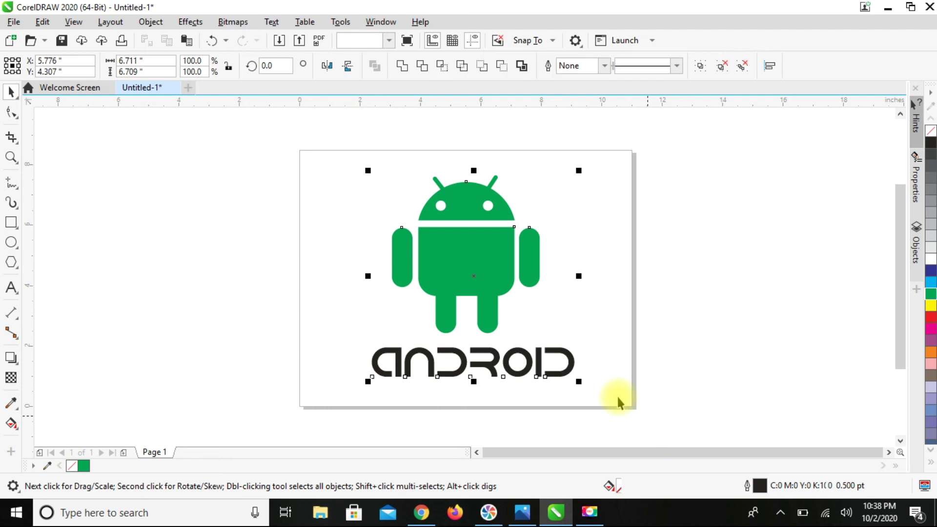
left_click_drag(282, 140, 627, 410)
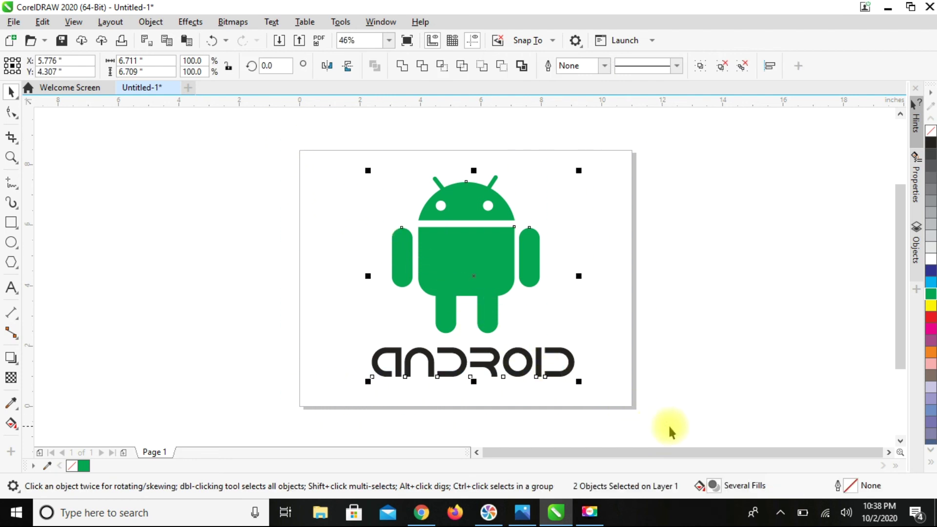
left_click_drag(251, 129, 694, 411)
left_click_drag(268, 131, 661, 423)
left_click_drag(136, 166, 137, 167)
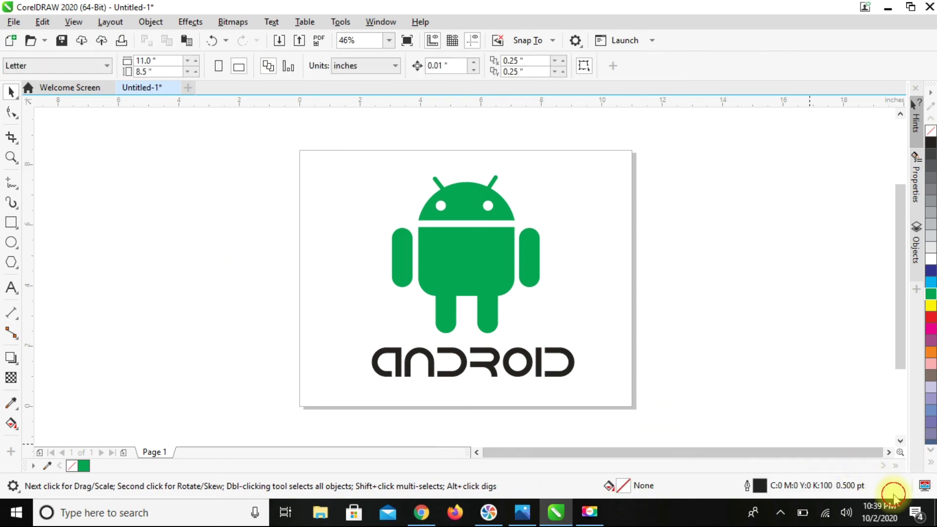